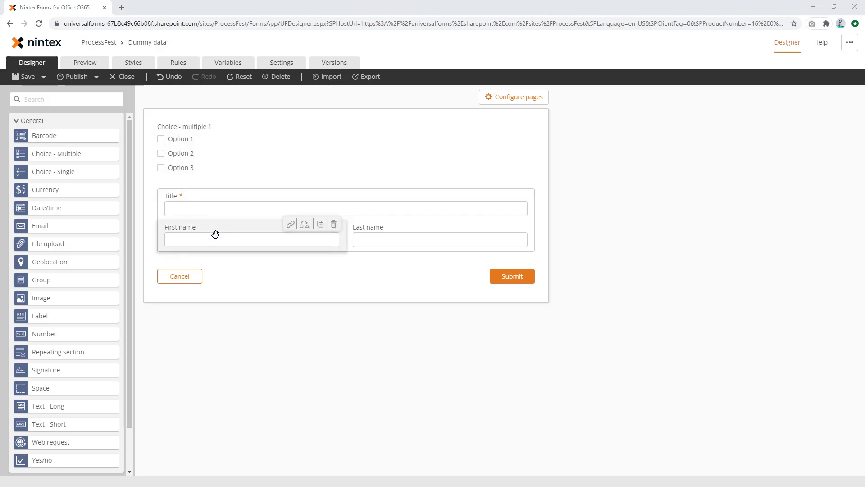
Start a form rule named "Show group" with the condition that Choice multiple 1's selection includes Option 1
click(184, 65)
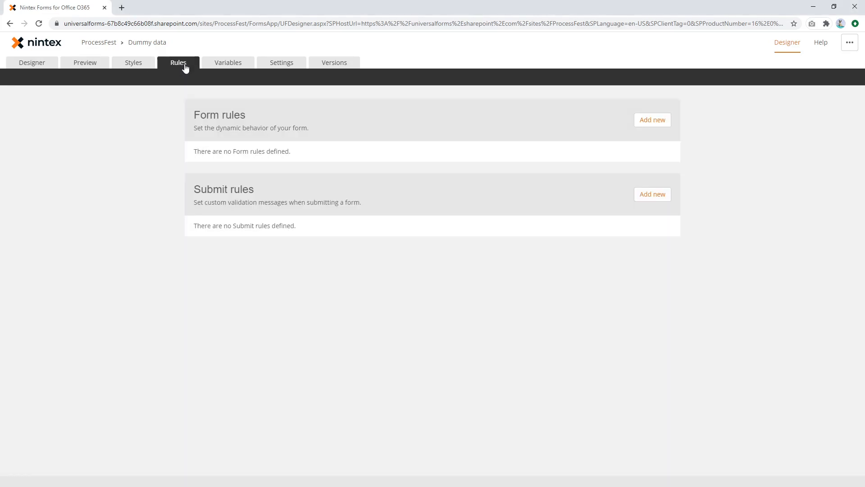
click(652, 120)
click(275, 159)
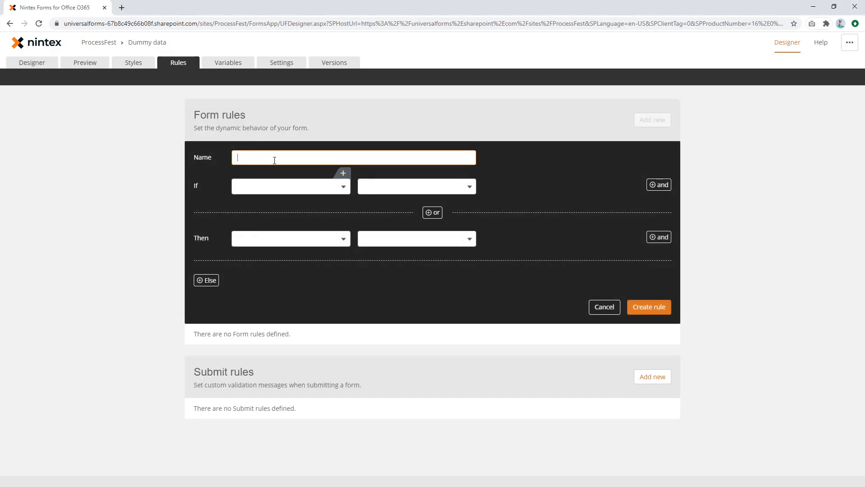
text(Show group)
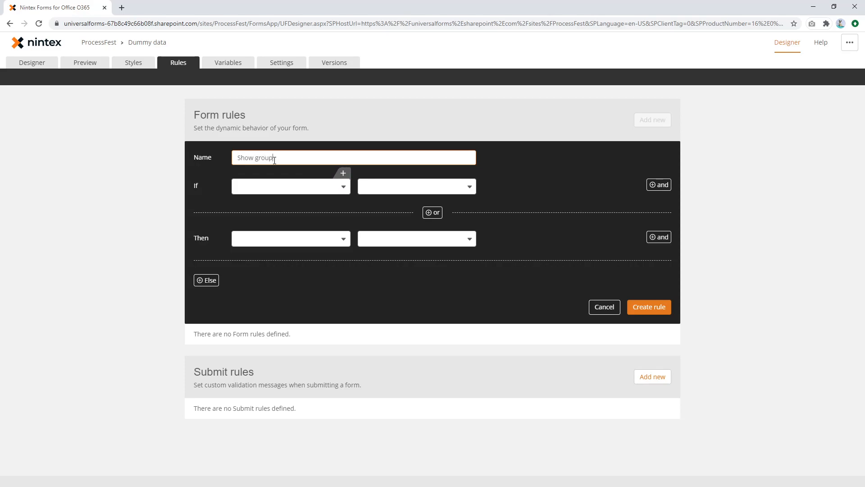
click(271, 187)
click(278, 201)
click(418, 188)
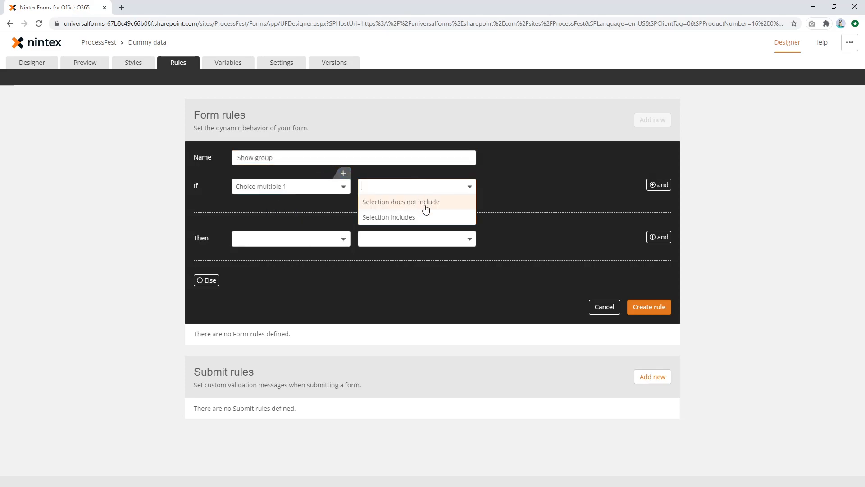
click(397, 217)
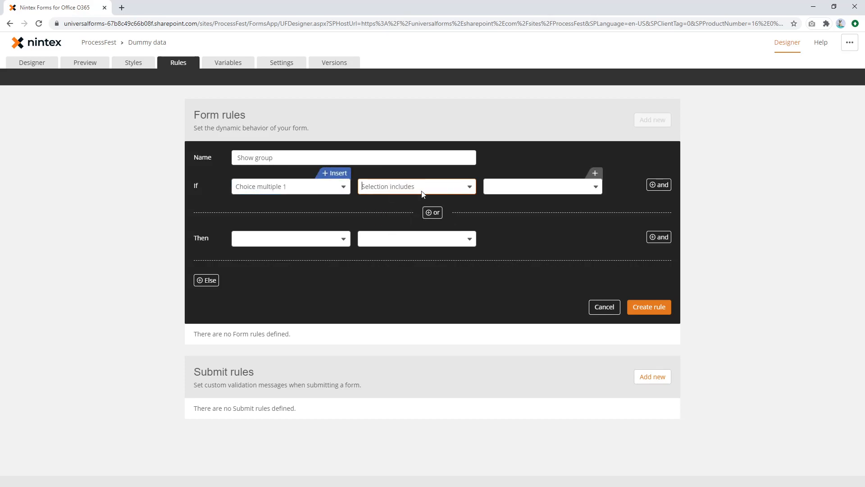
click(510, 188)
click(494, 203)
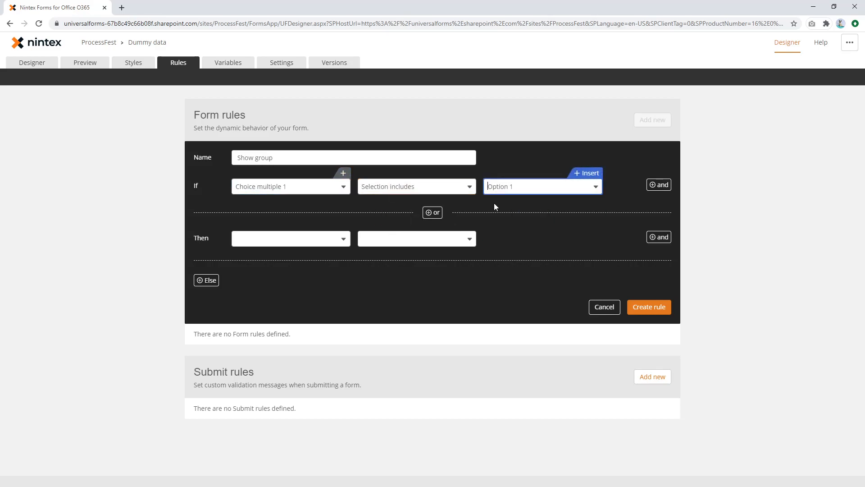
Set the rule's Then action to make Group 1 visible: Yes
click(299, 242)
click(288, 300)
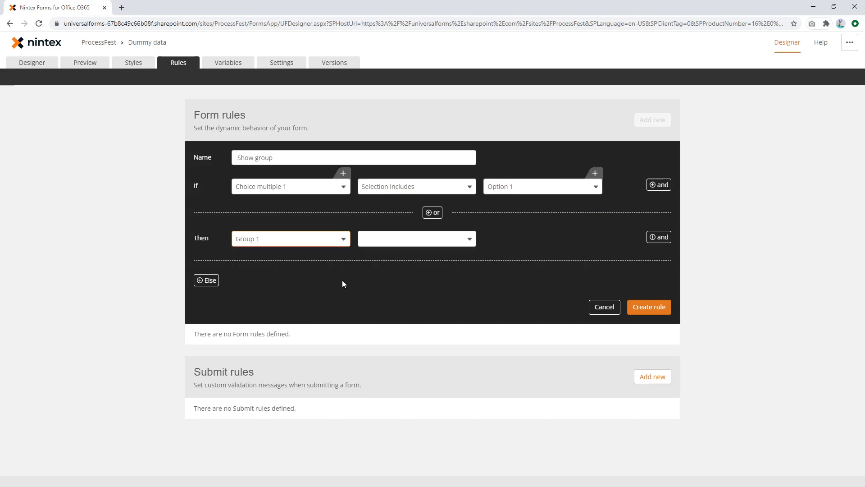
click(411, 243)
click(399, 284)
click(517, 243)
click(518, 252)
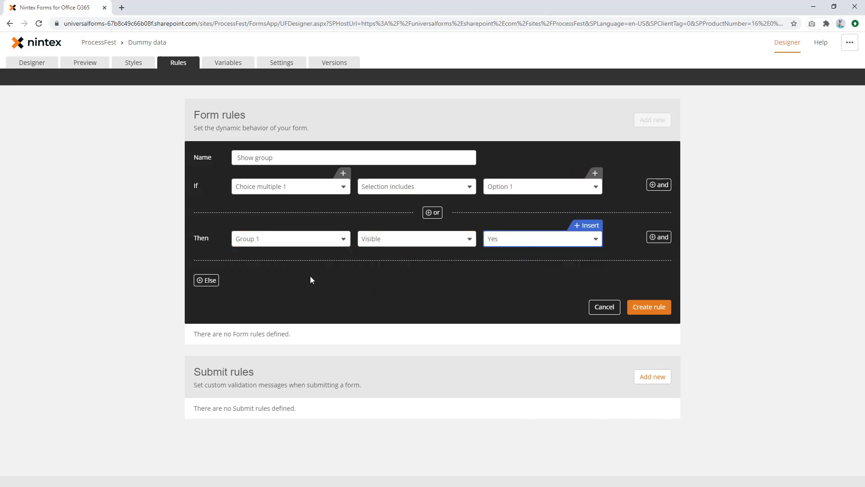
Add an Else action that sets Group 1's Visible property to No, and create the rule
click(207, 280)
click(264, 284)
click(264, 343)
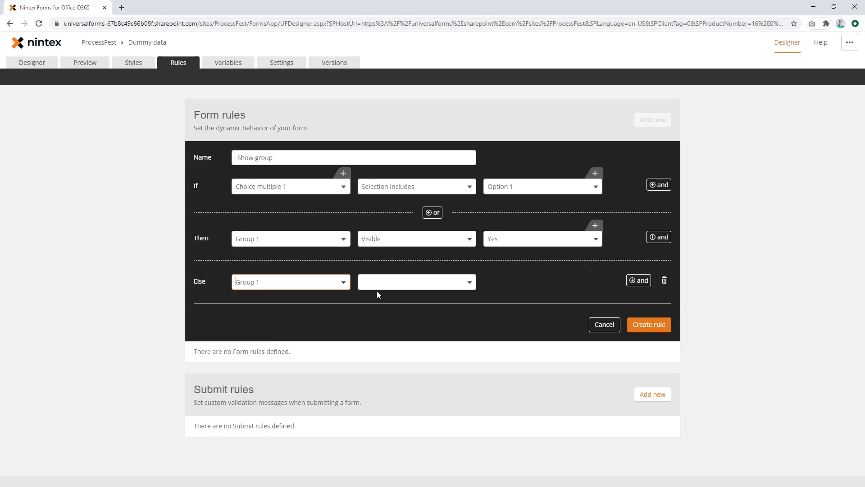
click(377, 284)
click(387, 326)
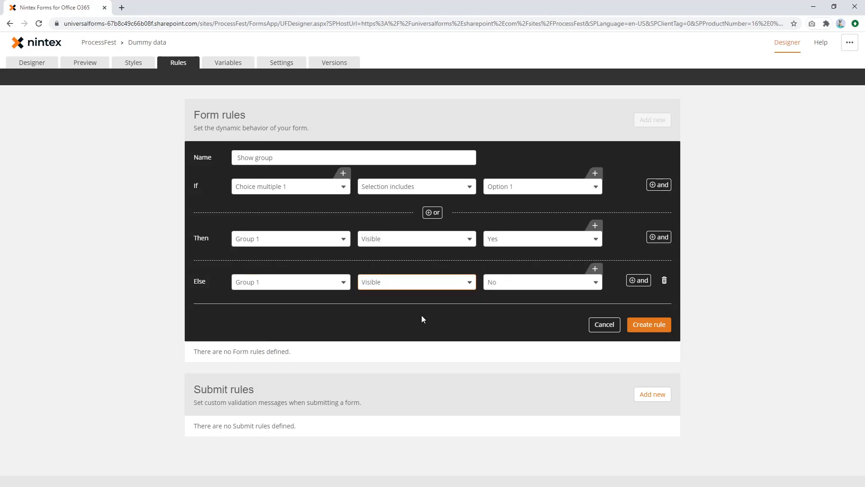
click(640, 325)
Preview the form and toggle Option 1 and Option 2 to test the group's visibility
click(96, 64)
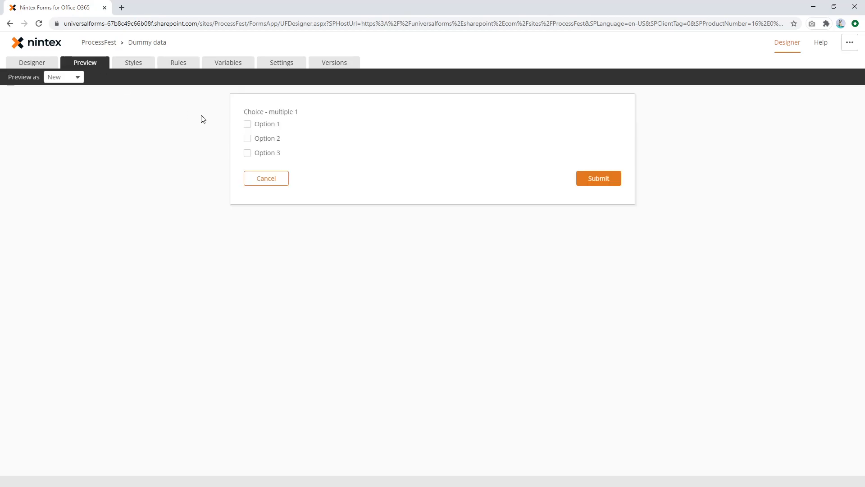
click(272, 127)
click(273, 128)
click(272, 141)
click(267, 125)
Add an "and" condition to the Show group rule requiring Choice multiple 1's selection to include Option 3, and update the rule
click(175, 63)
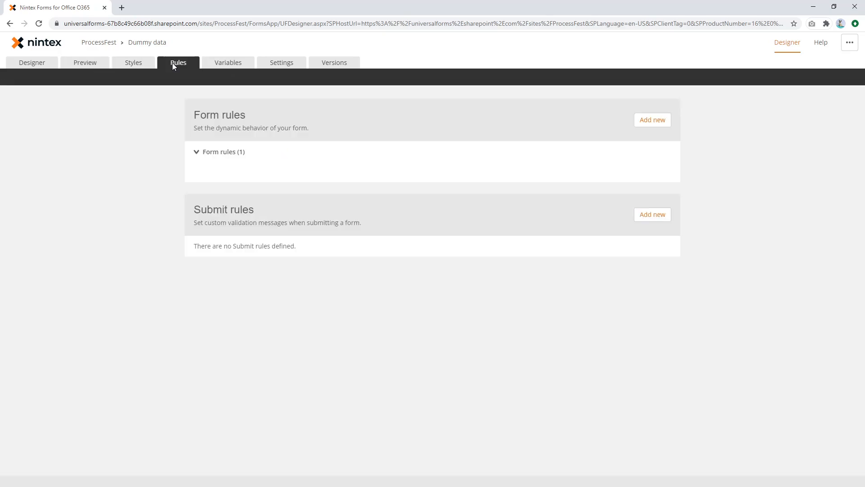
click(320, 173)
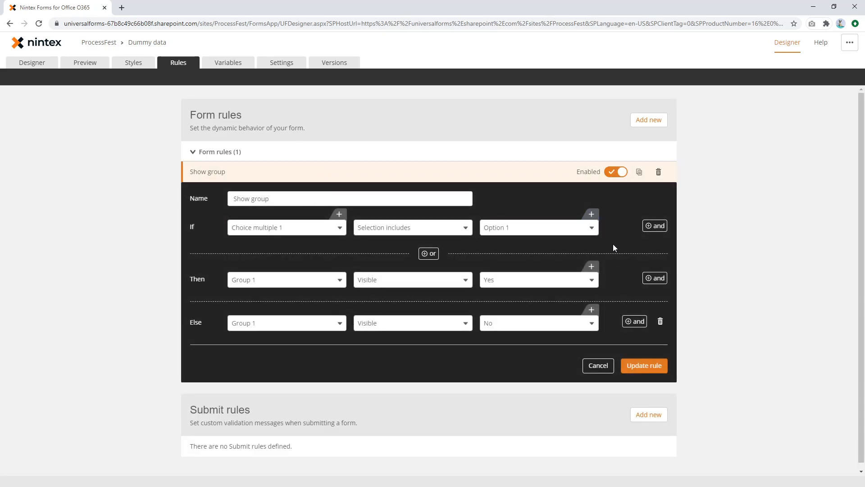
click(654, 226)
click(277, 256)
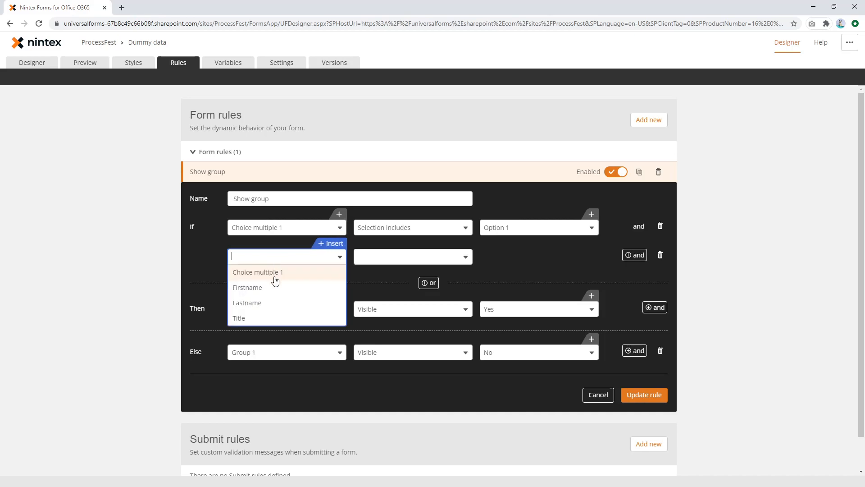
click(278, 272)
click(383, 261)
click(396, 286)
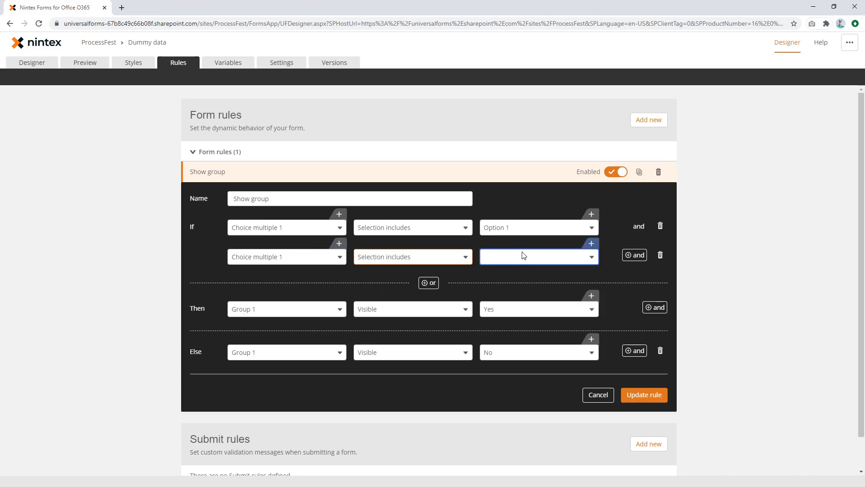
click(521, 255)
click(519, 302)
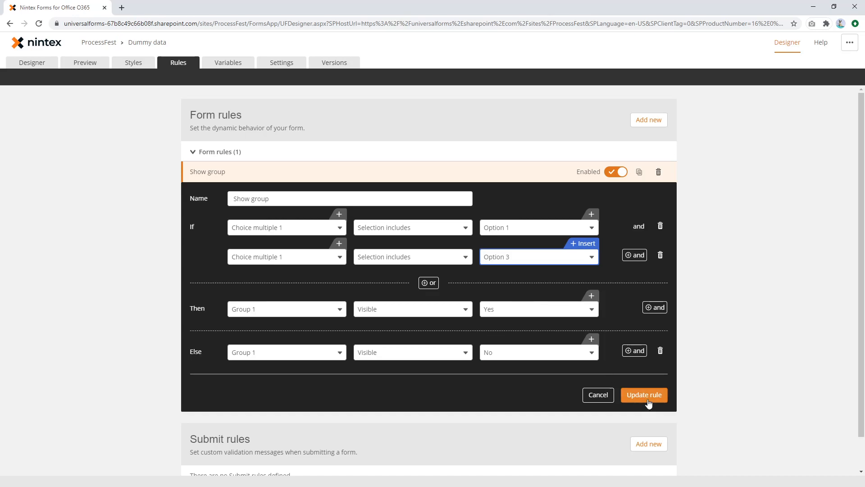
click(644, 395)
Preview the form and test the "and" condition with different combinations of the three options
click(84, 65)
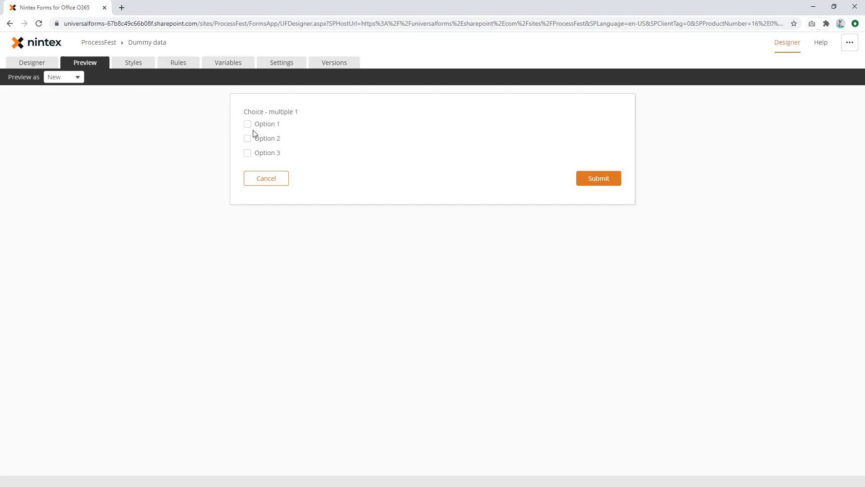
click(247, 138)
click(274, 126)
click(262, 152)
click(252, 140)
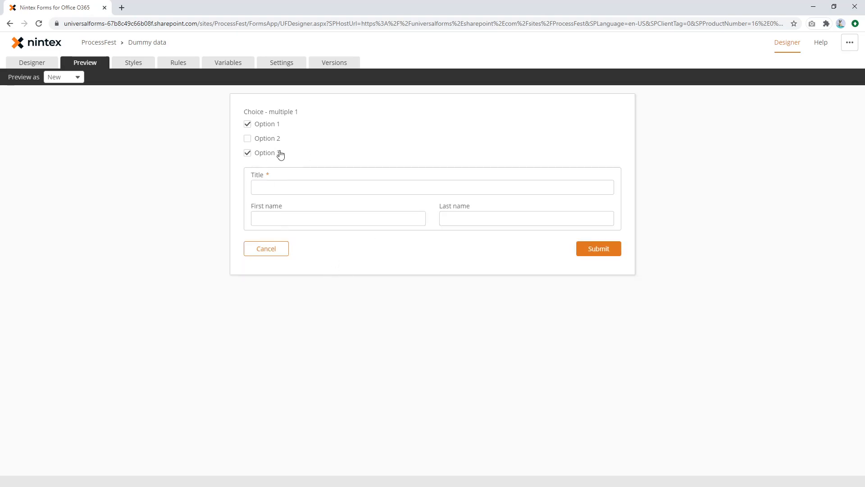
Reopen the Show group rule and delete its Option 3 condition
click(179, 67)
click(532, 179)
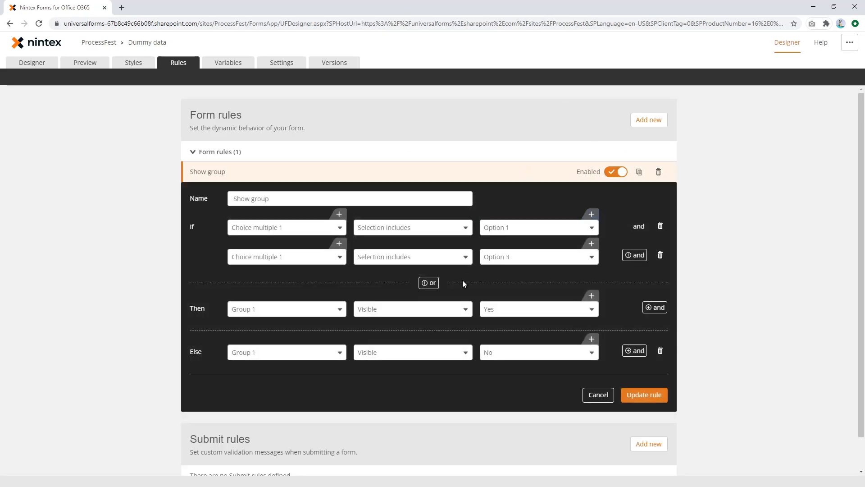
click(661, 255)
Add an "or" condition that Choice multiple 1's selection includes Option 2, and update the Show group rule
click(426, 253)
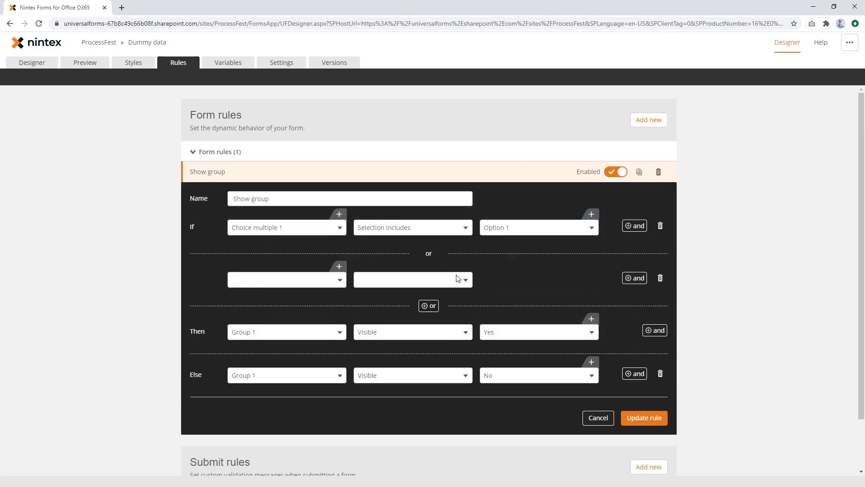
click(284, 283)
click(285, 297)
click(399, 283)
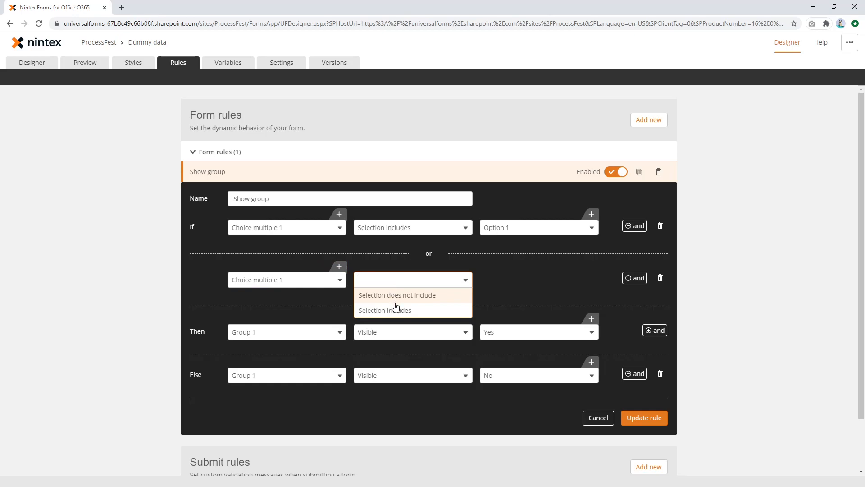
click(399, 310)
click(512, 283)
click(506, 310)
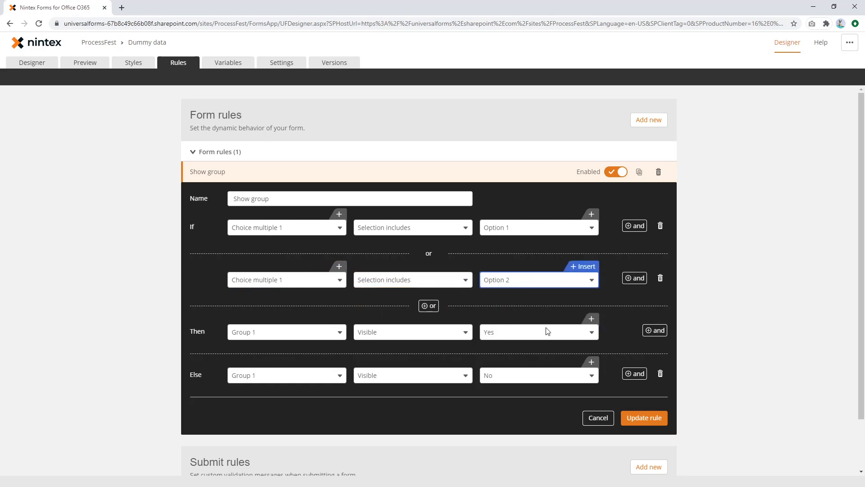
click(643, 424)
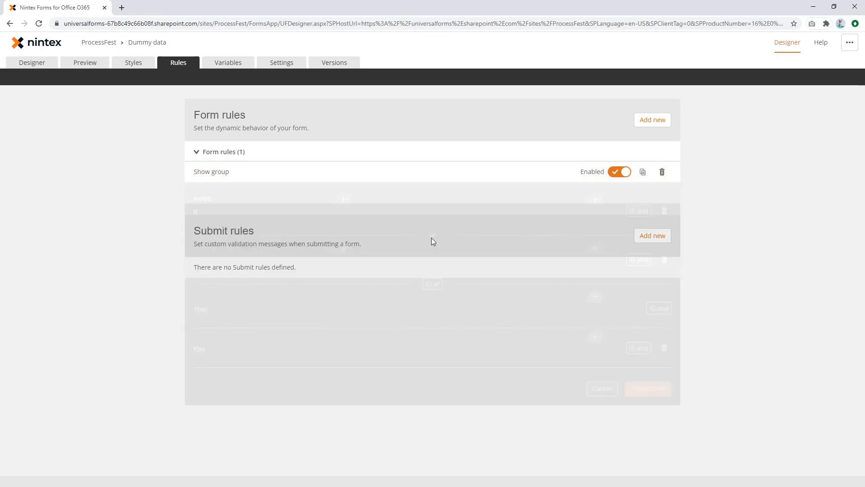
Preview the form and toggle Options 1, 2 and 3 individually and together to test the "or" condition
click(73, 65)
click(266, 124)
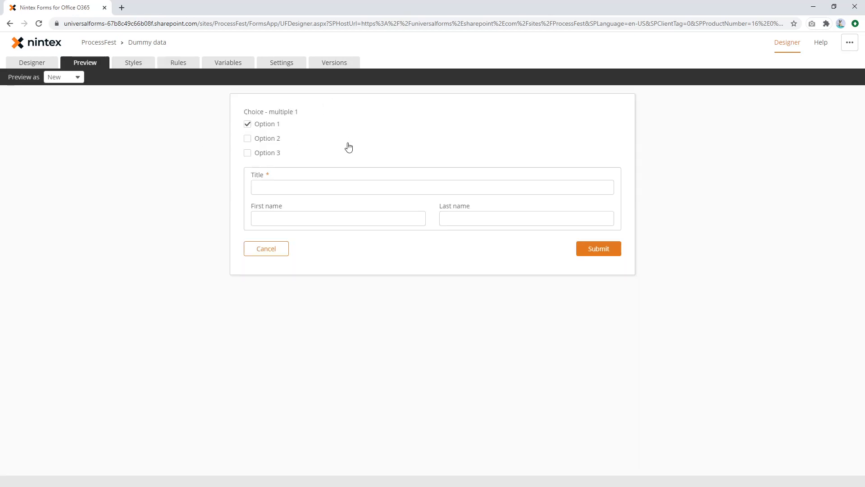
click(274, 139)
click(276, 155)
click(274, 141)
click(276, 129)
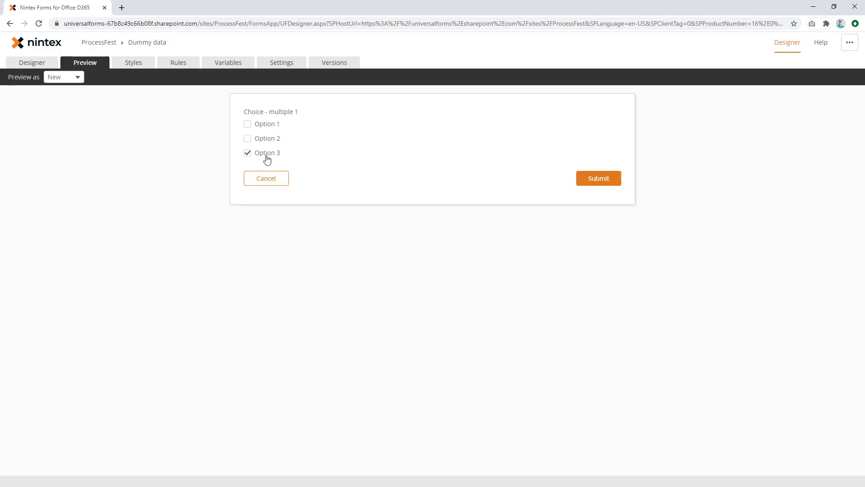
click(267, 155)
click(271, 139)
click(272, 140)
click(269, 128)
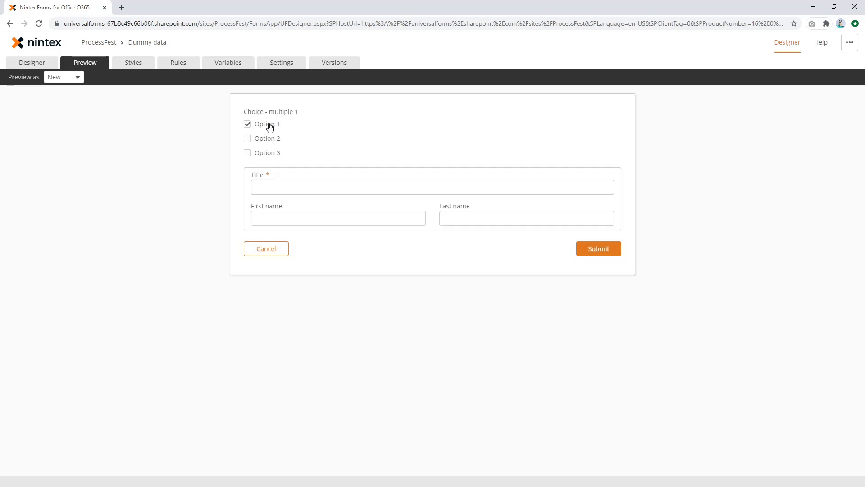
Delete the Option 2 "or" condition from the Show group rule and update the rule
click(185, 61)
click(284, 173)
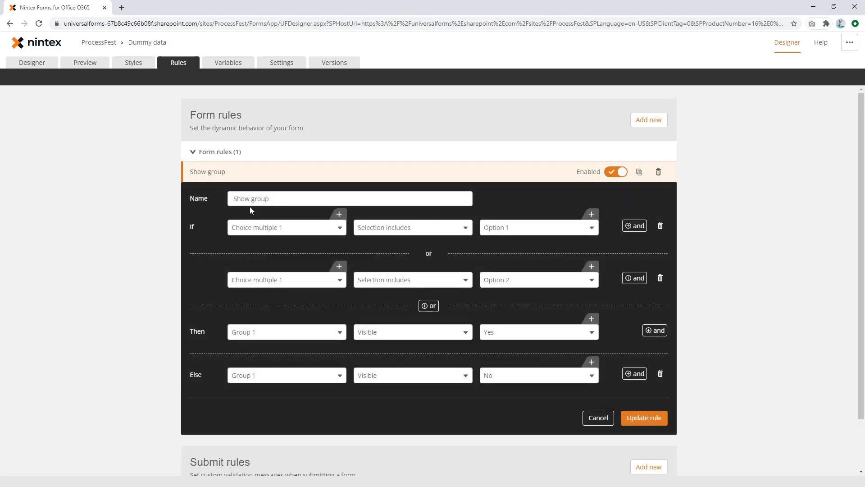
click(660, 277)
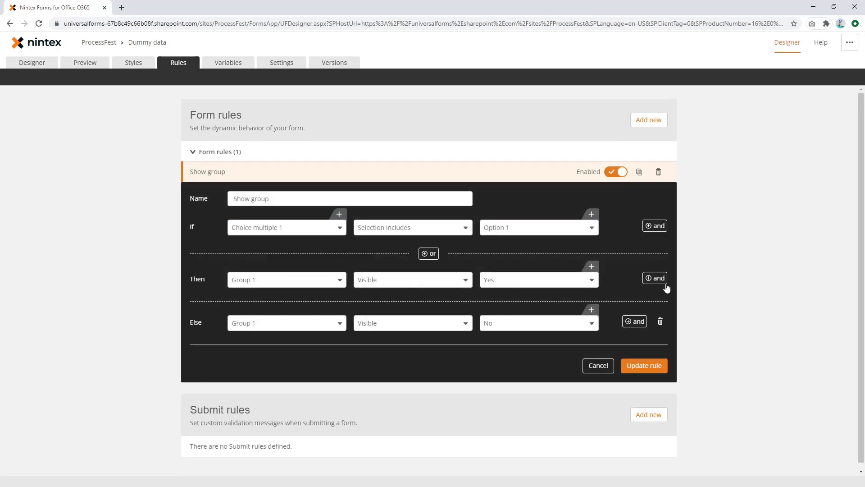
click(643, 365)
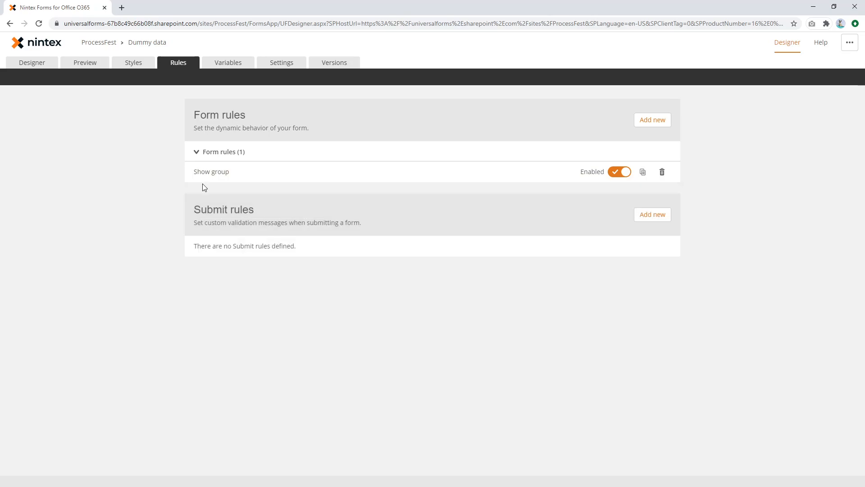
Return to the form layout, place a Label control between Choice - multiple 1 and the group, and open its properties
click(32, 65)
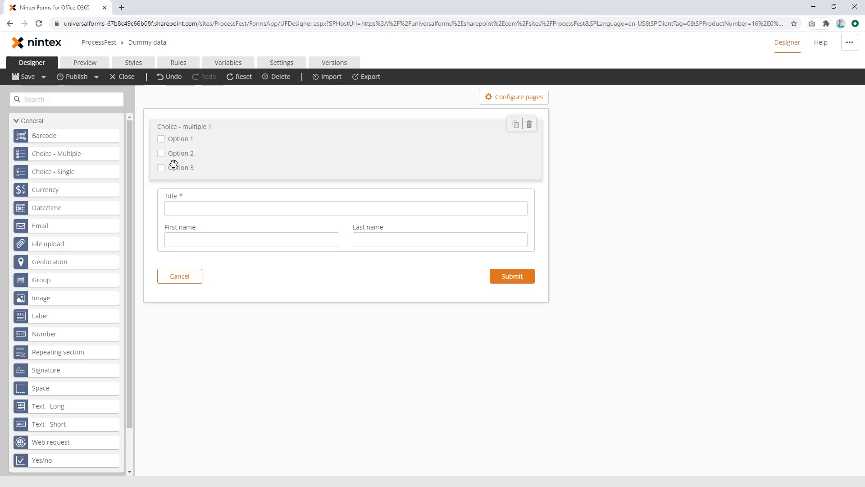
drag(90, 312, 204, 191)
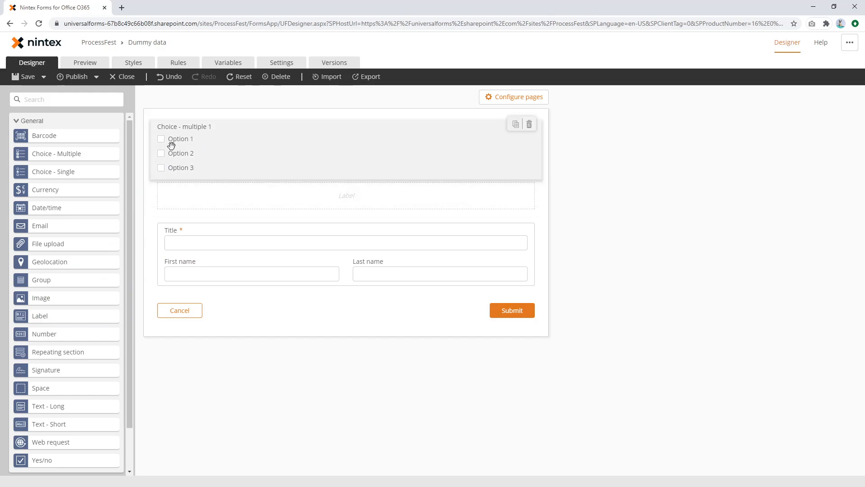
click(221, 201)
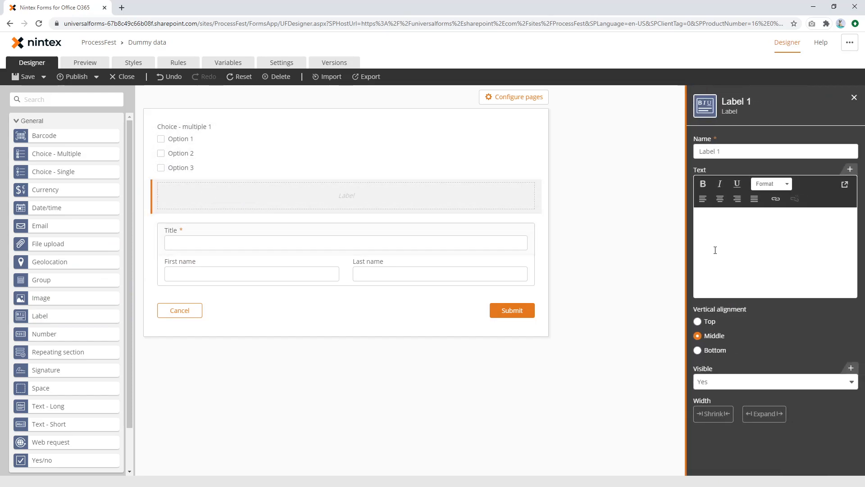
Start a new text form variable for the label, with the value convertToString(Form.Choice multiple 1)
click(842, 169)
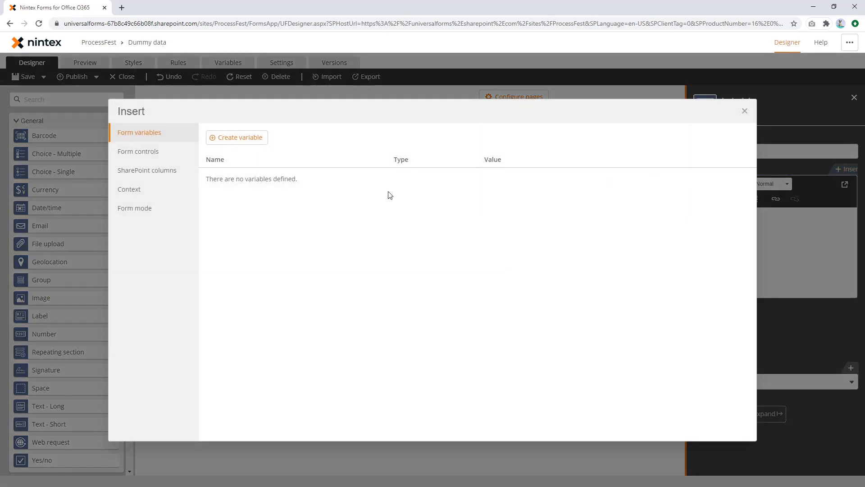
click(158, 153)
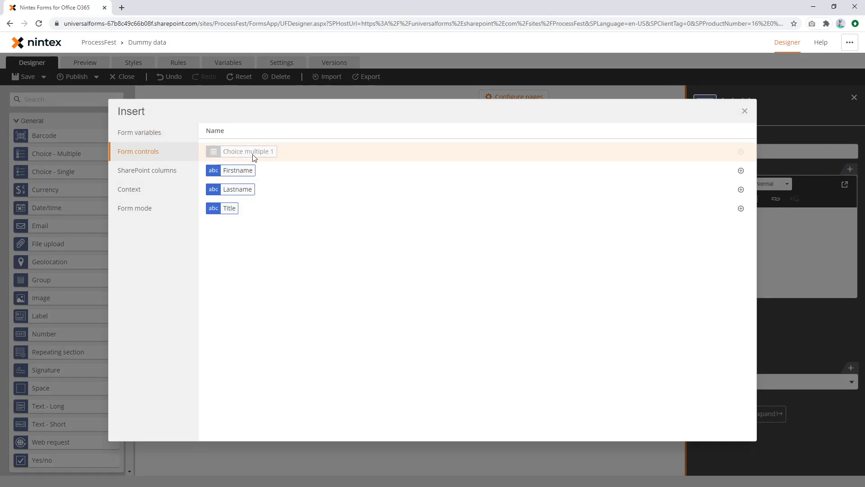
click(154, 133)
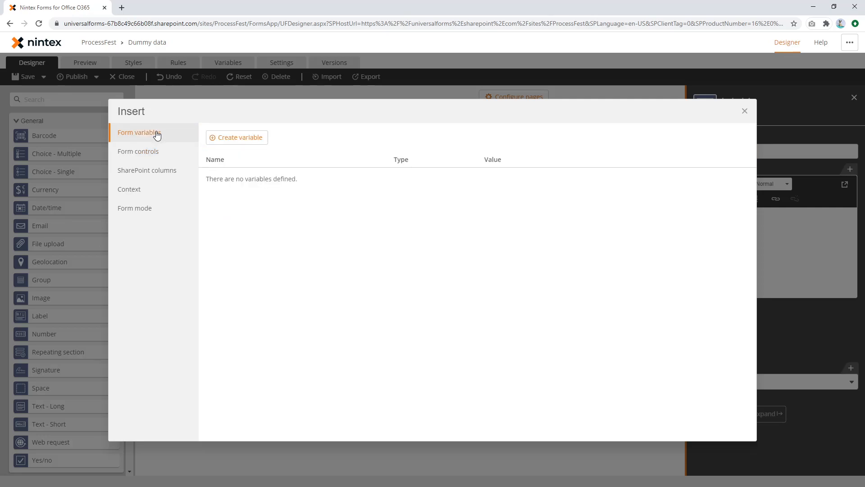
click(250, 141)
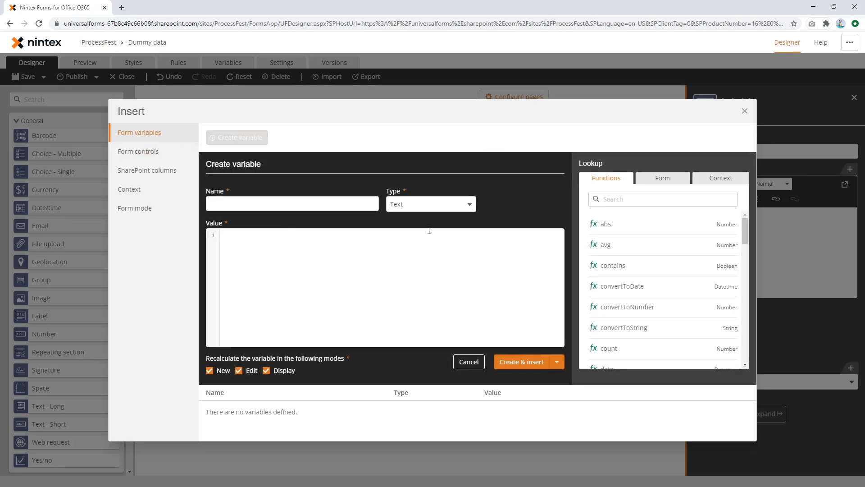
click(665, 188)
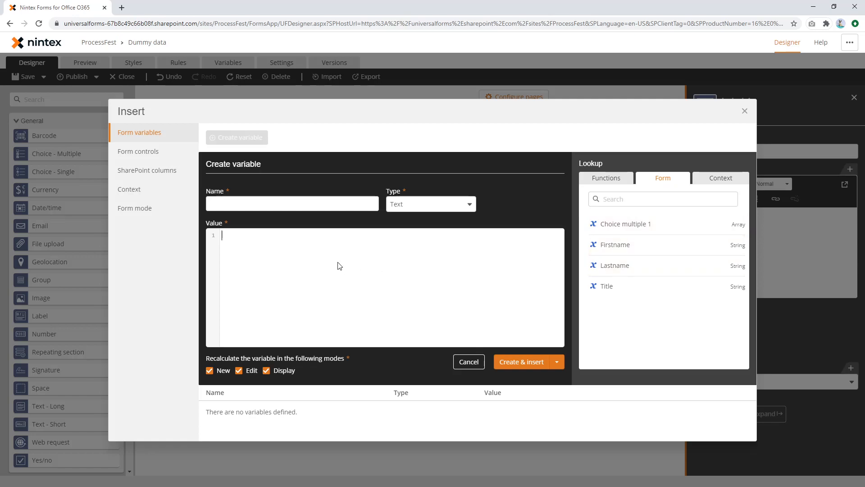
text(onv)
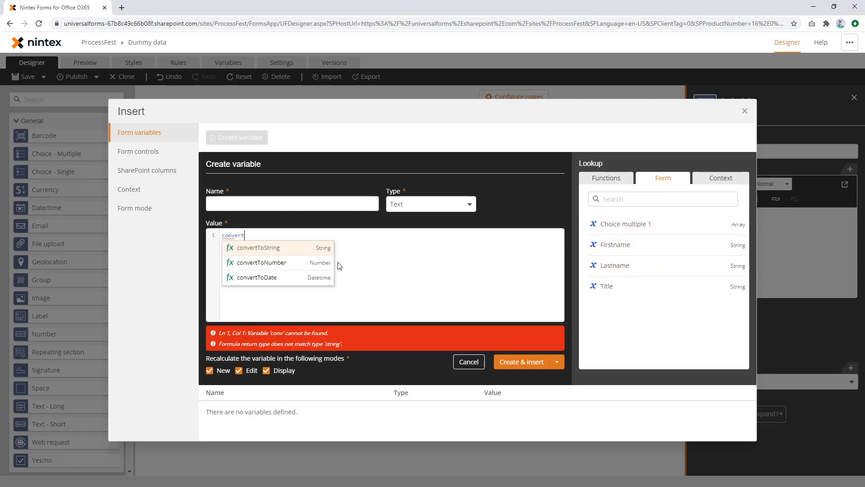
text(ert)
key(Return)
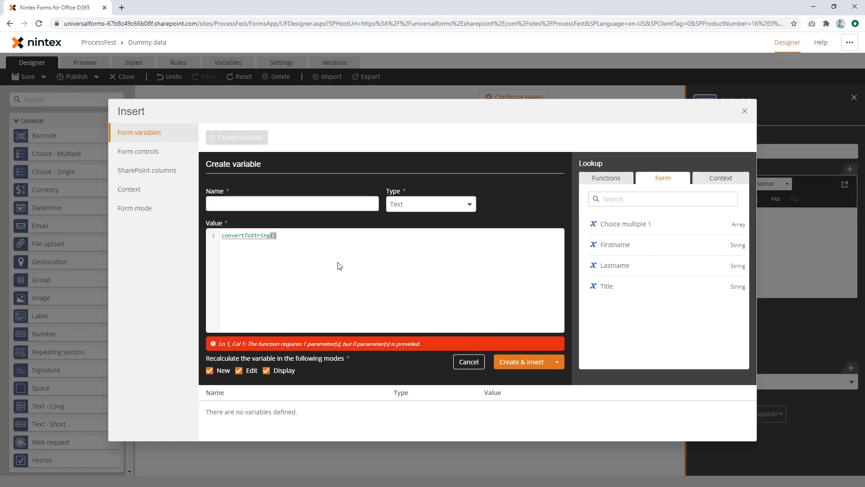
text(choi)
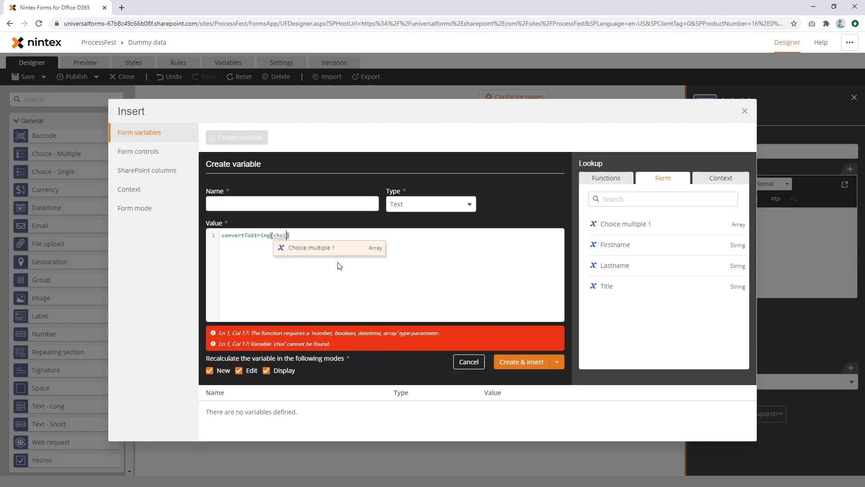
key(Return)
Name the variable "Show choices", create it and insert it into the label's text
click(300, 204)
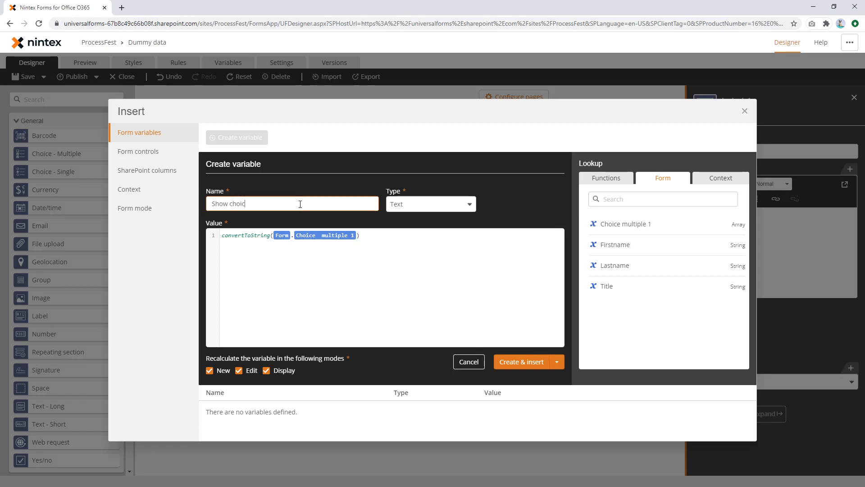
text(Show choices)
click(530, 360)
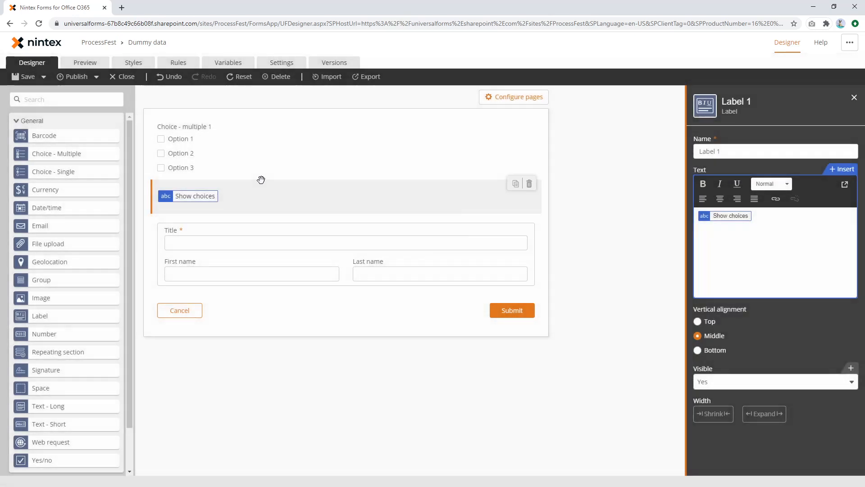
Preview the form, select Options 1, 2 and 3, check the label text, and clear the options one by one
click(86, 63)
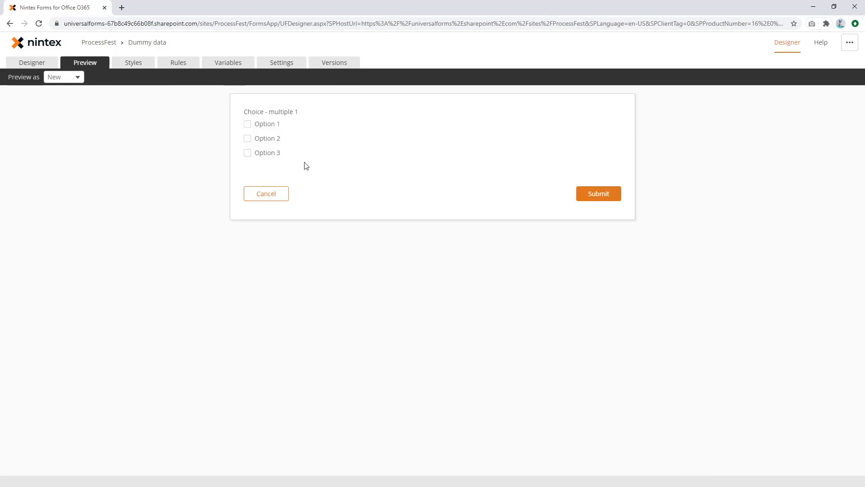
click(276, 125)
click(264, 138)
click(267, 153)
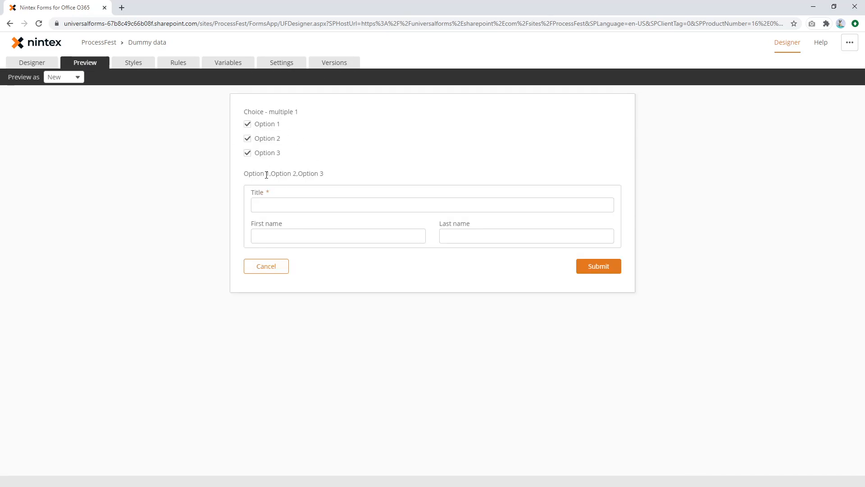
drag(266, 173, 334, 176)
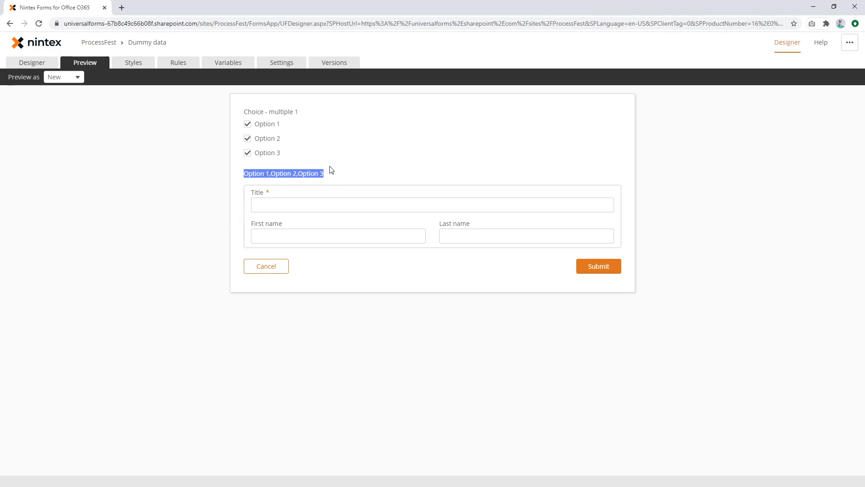
click(329, 178)
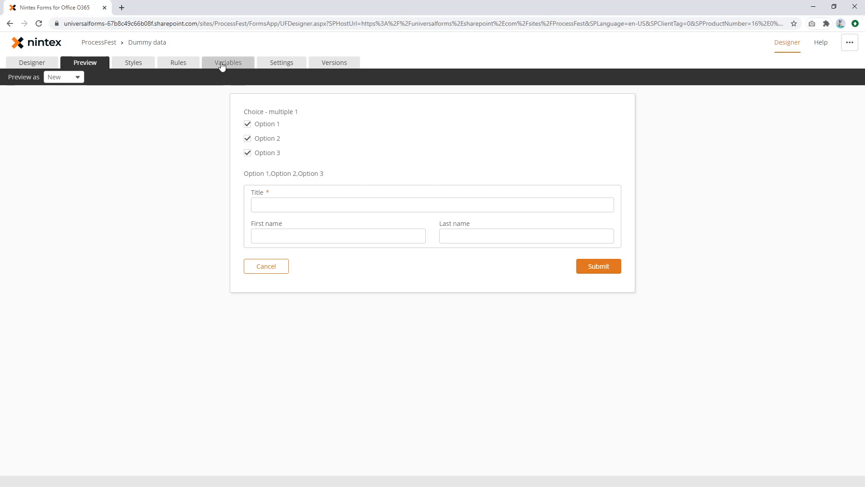
click(283, 153)
click(268, 140)
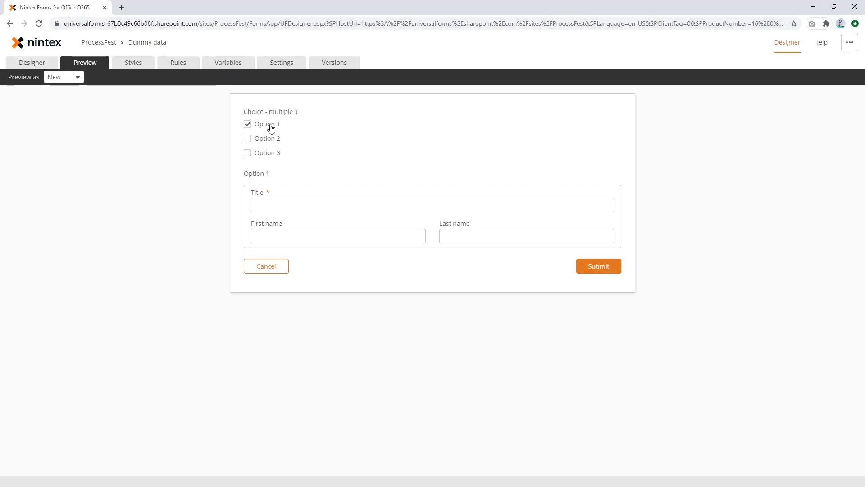
click(270, 125)
Replace the Show group rule's If operand with the formula convertToString(Form.Choice multiple 1)
click(184, 67)
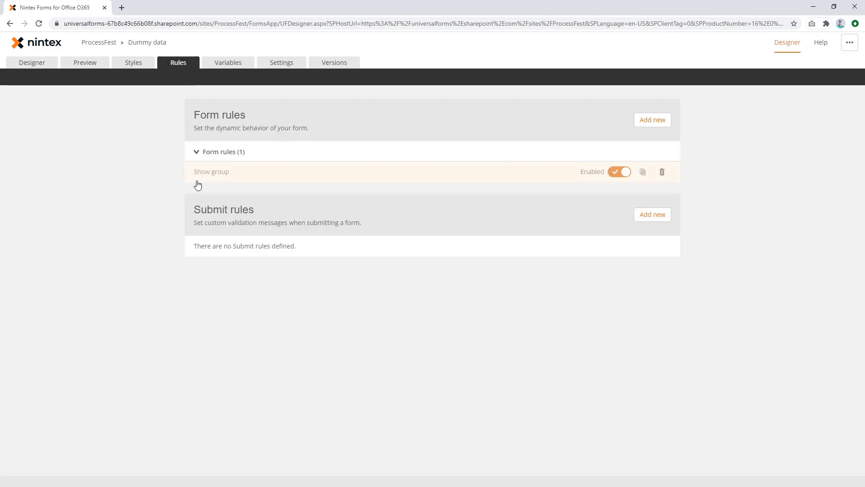
click(444, 177)
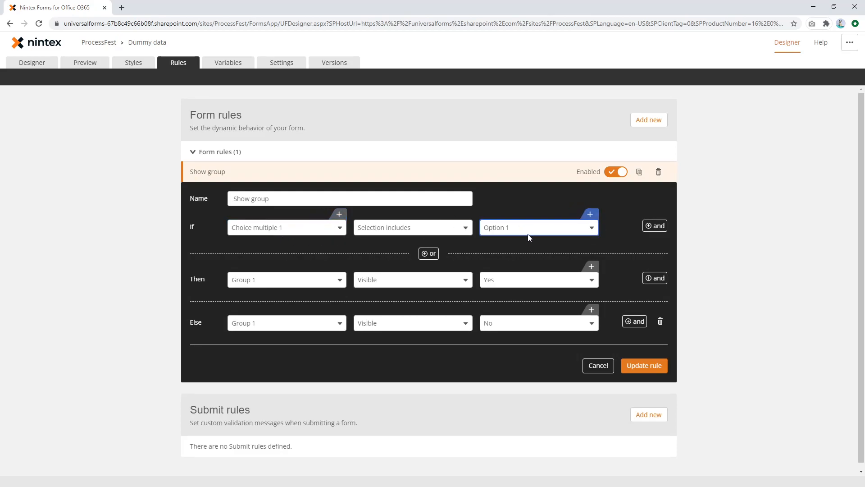
click(334, 217)
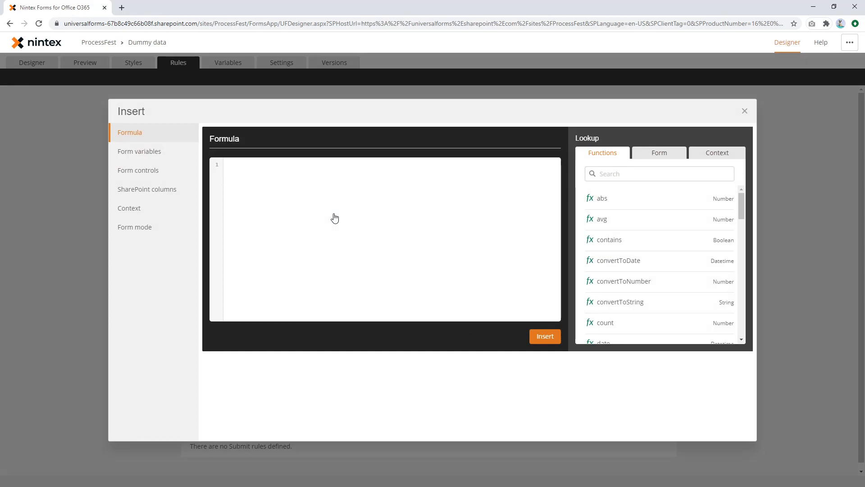
text(conver)
click(281, 183)
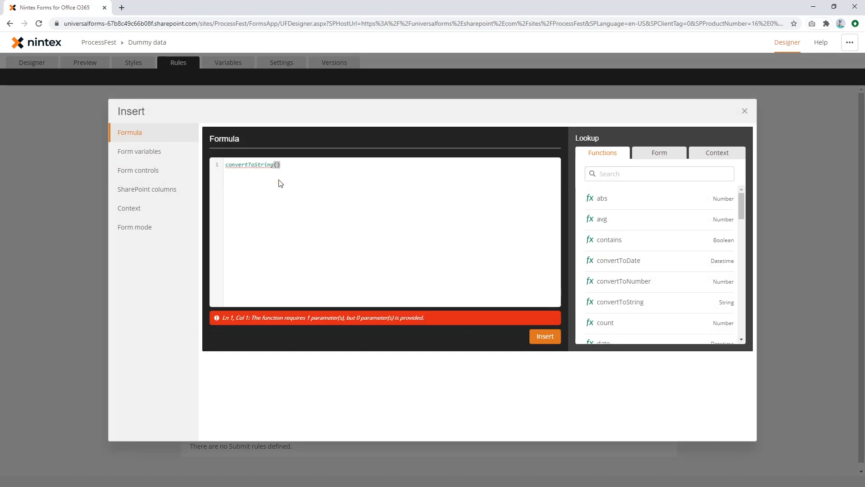
text(choi)
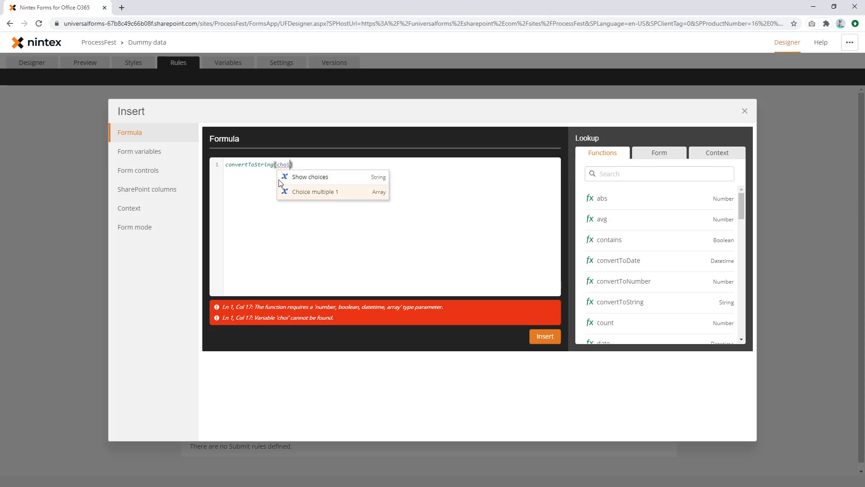
key(Return)
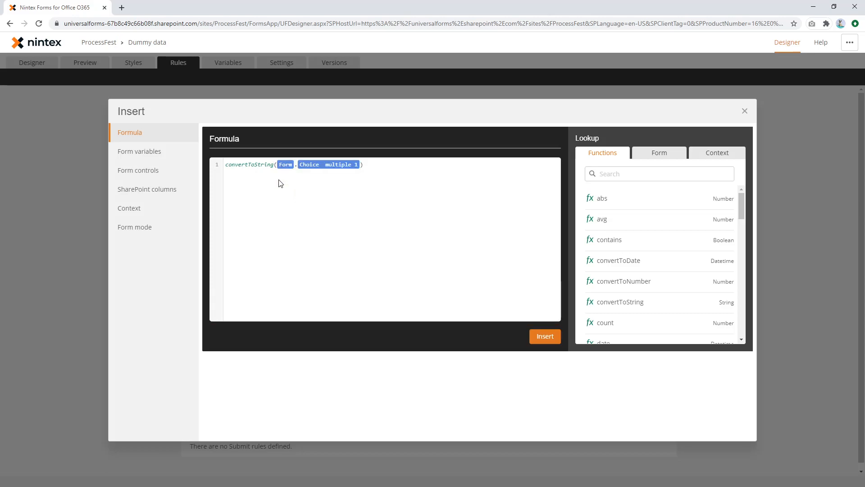
click(549, 338)
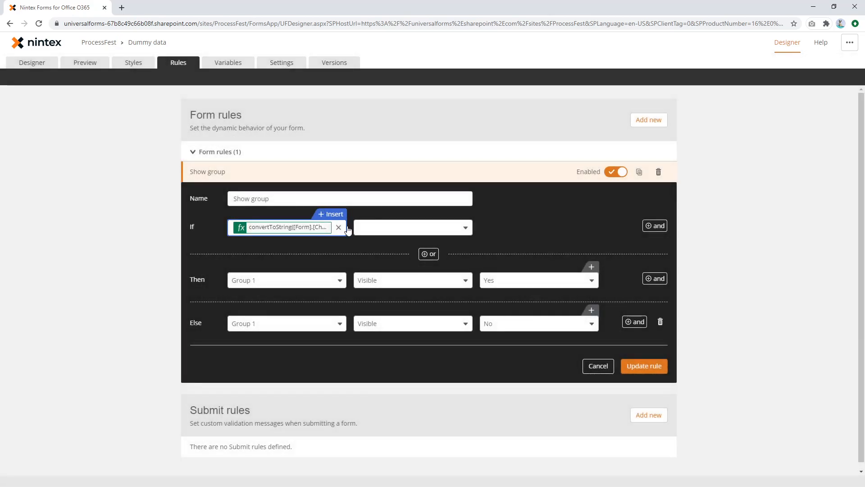
Set the rule's condition to Contains "Option 1" and update the Show group rule
click(376, 230)
click(378, 243)
click(503, 229)
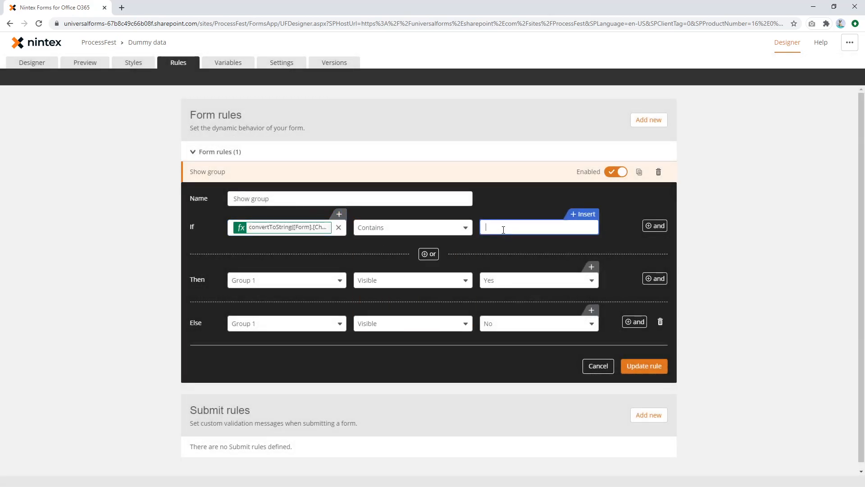
text(Option 1)
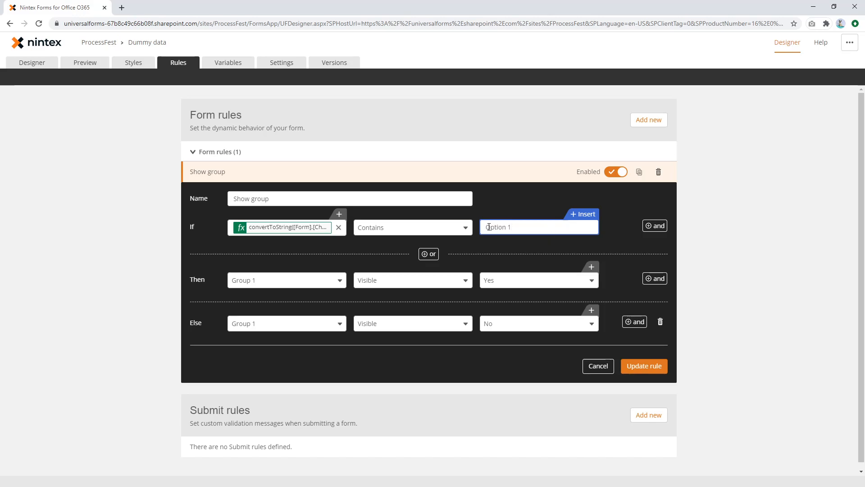
triple_click(518, 227)
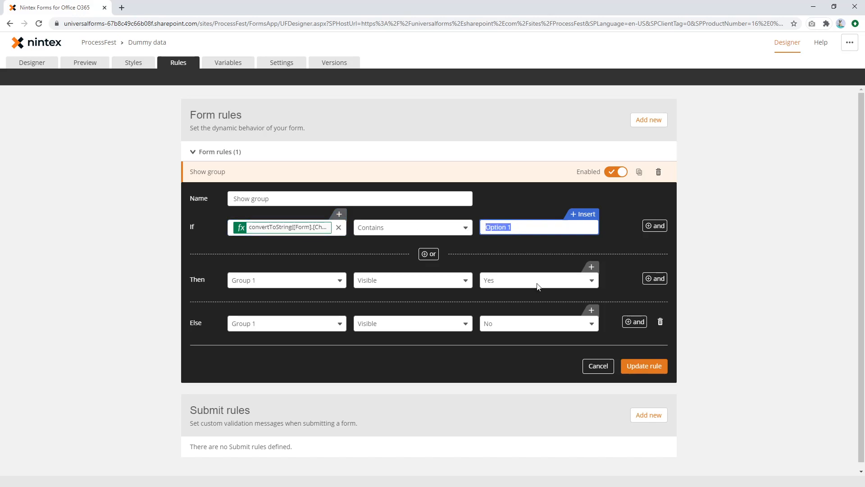
click(630, 364)
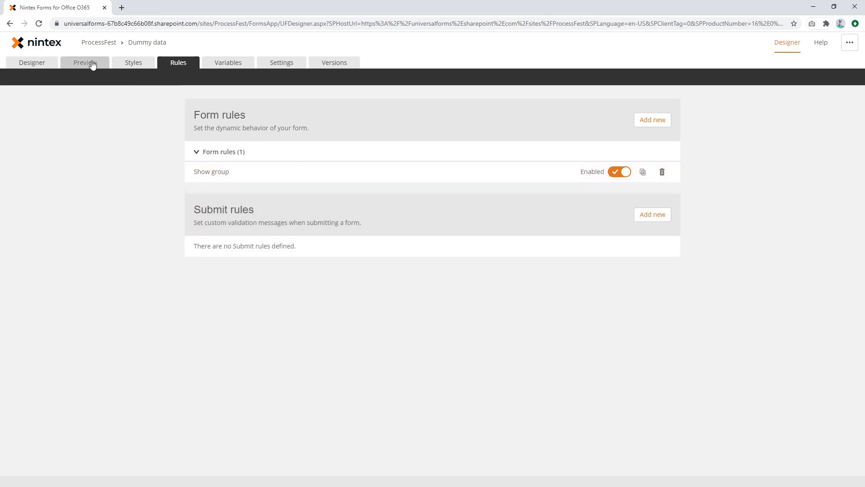
Preview the form and select Option 2, Option 3 and Option 1 in turn to test the updated rule
click(88, 63)
click(269, 139)
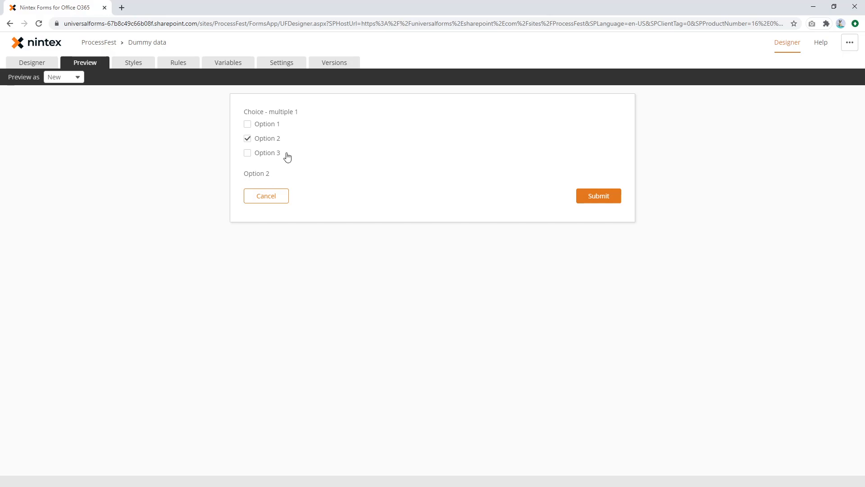
click(282, 154)
click(275, 125)
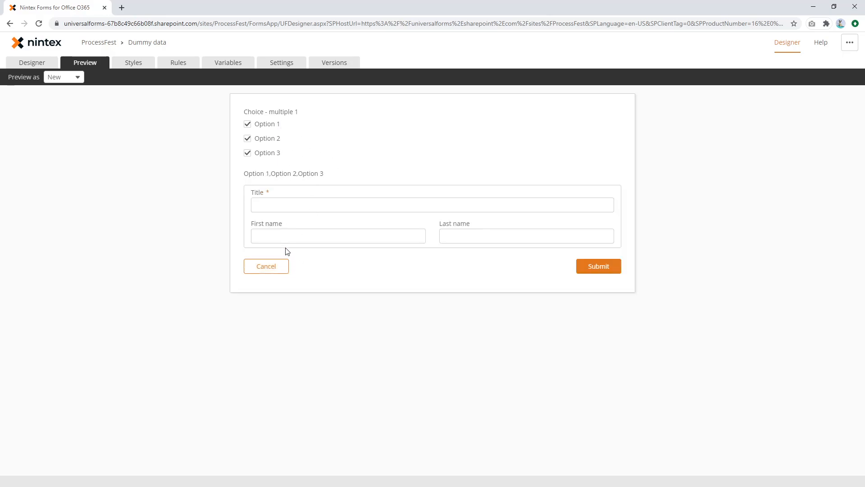
Reopen the Show group rule's condition formula and add "contains(" on a new line above convertToString
click(176, 63)
click(328, 174)
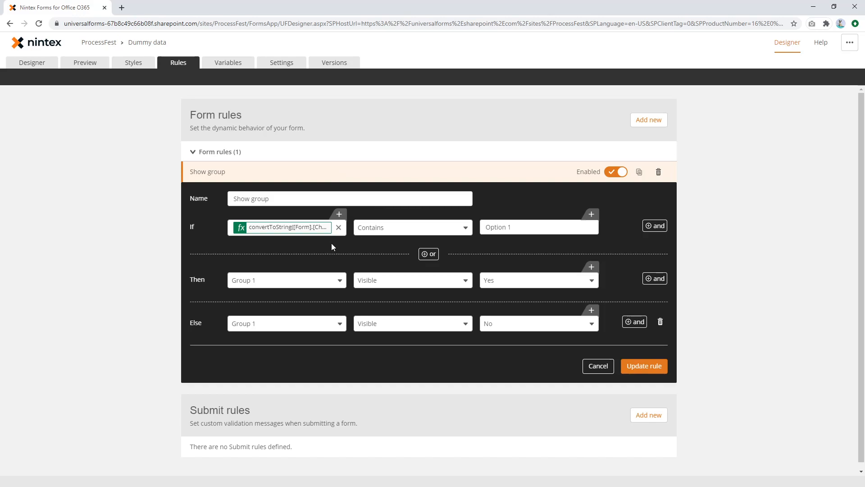
click(313, 232)
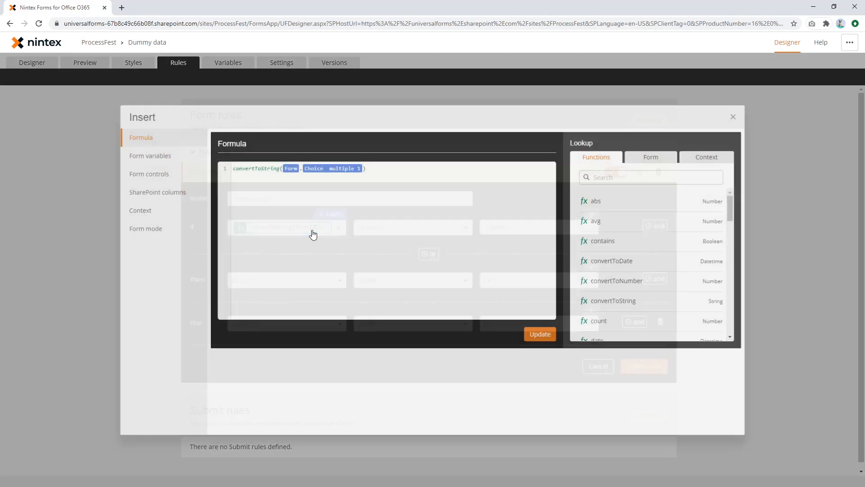
click(374, 175)
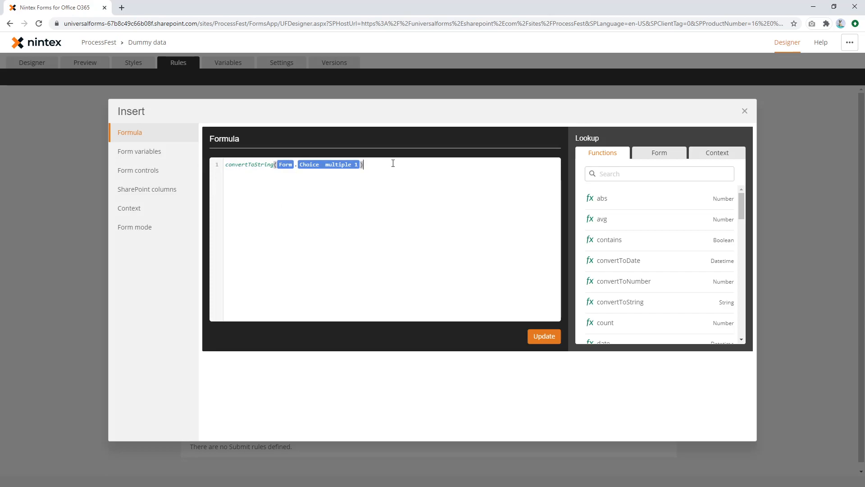
key(Return)
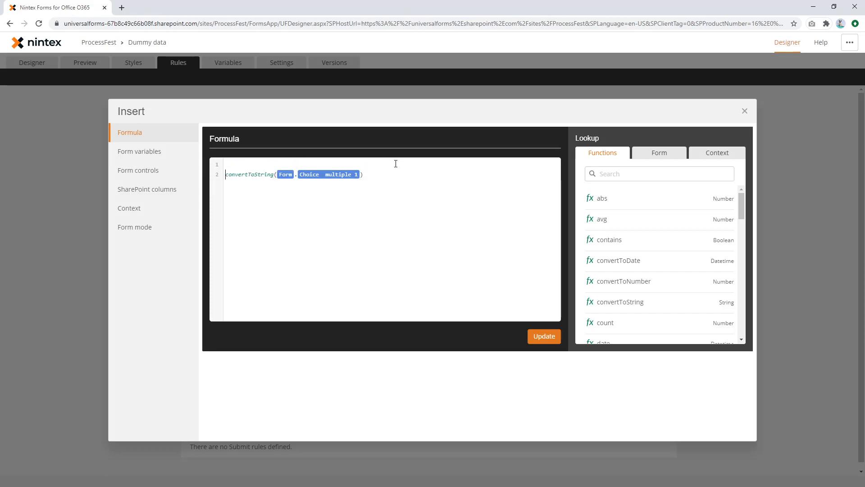
key(Up)
text(contains)
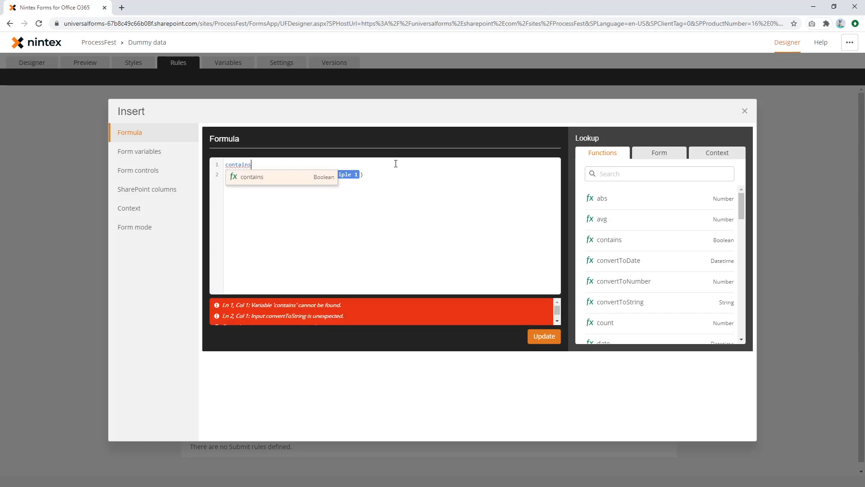
text(()
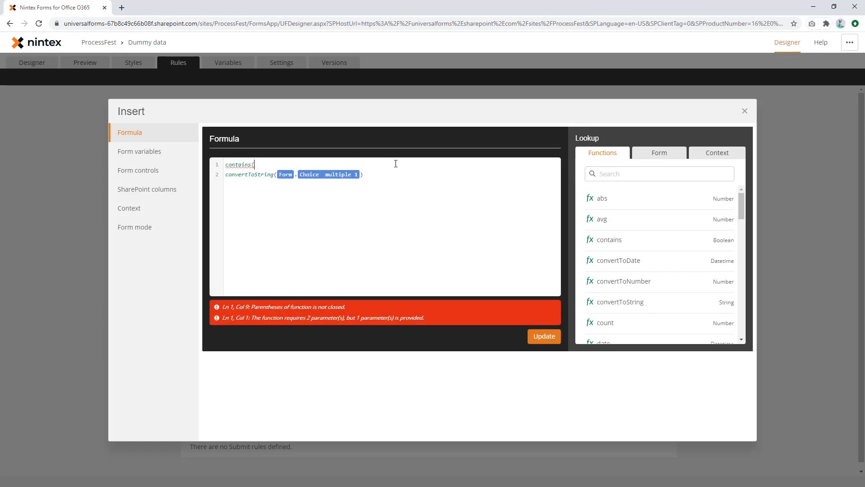
Look up the contains function in the function reference and examine its format and parameters
click(627, 174)
text(ntain)
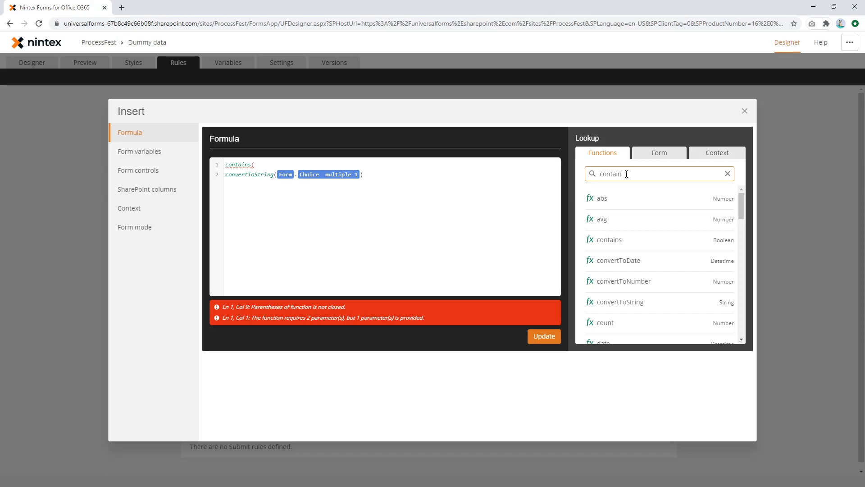
click(596, 199)
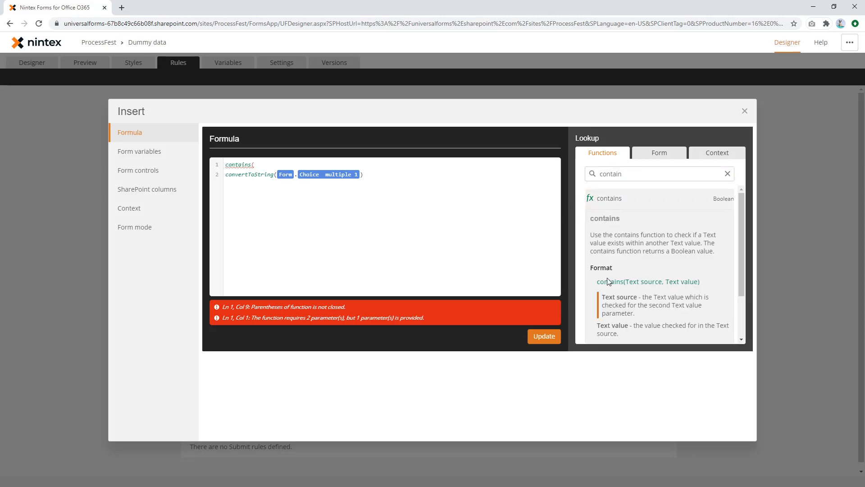
drag(598, 281, 711, 285)
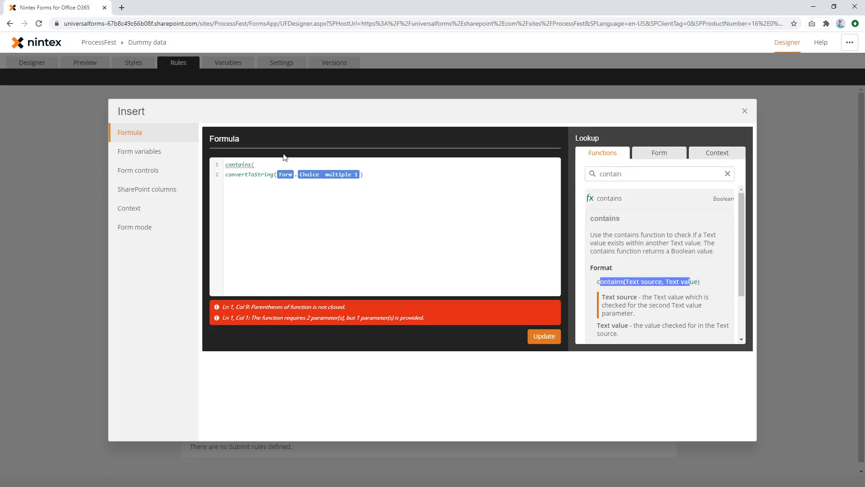
Complete the condition formula as contains(convertToString(Form.Choice multiple 1), "Option 1") and apply it to the rule
click(275, 166)
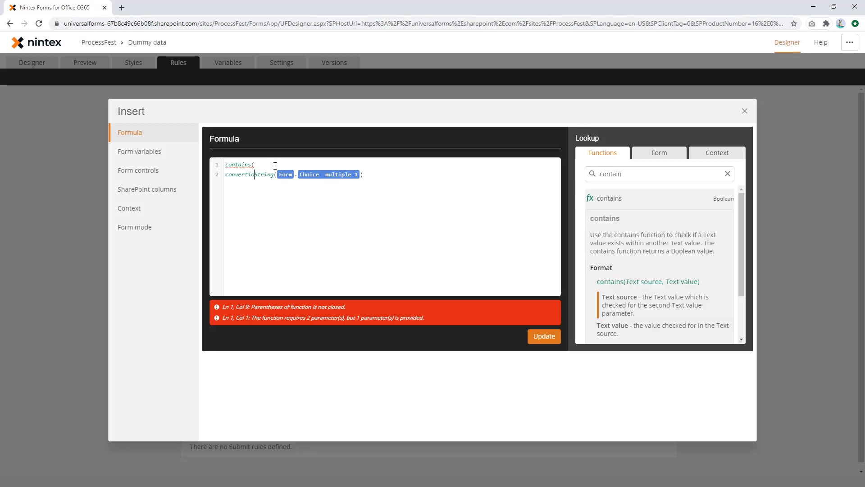
key(End)
text(, ")
text(Option 1)
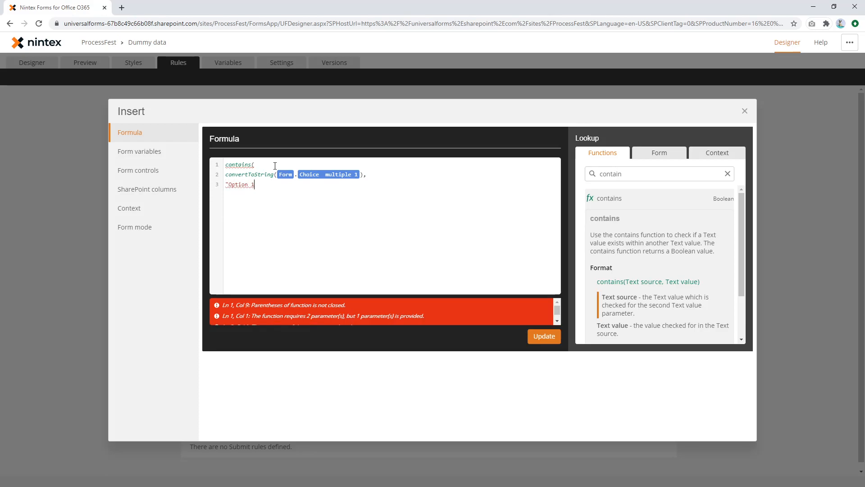
text("))
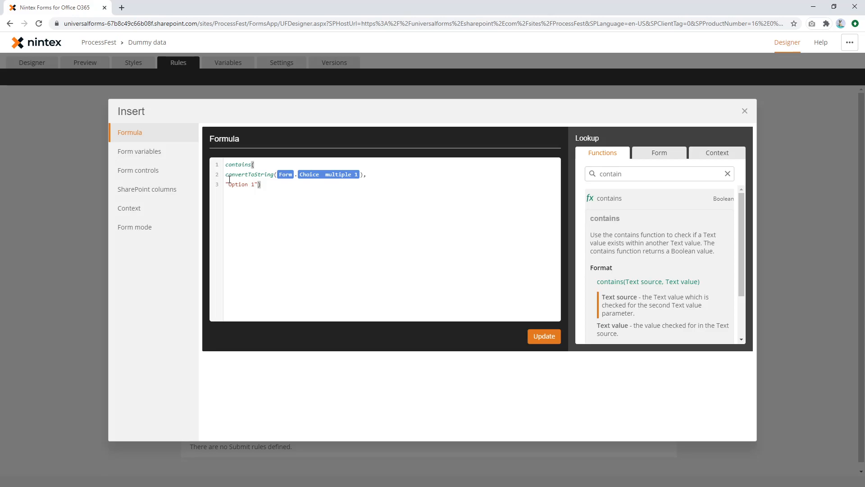
click(544, 337)
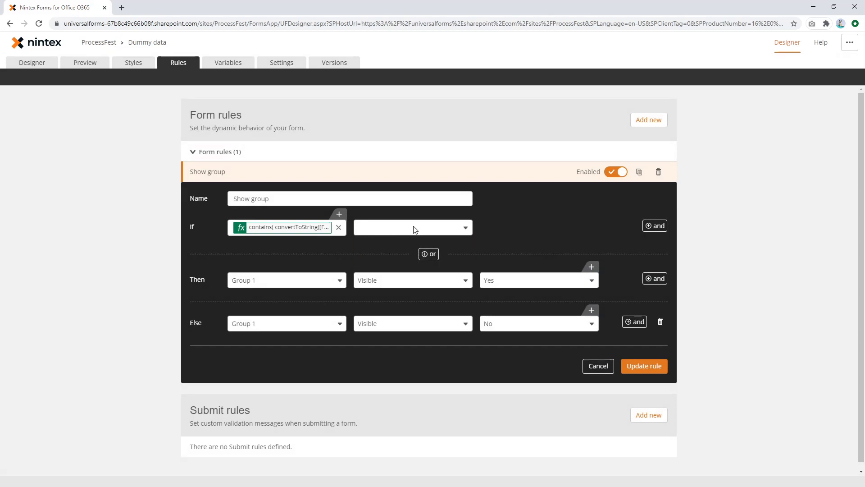
Reopen the condition formula and check in the contains function's reference example which type of value it returns
click(415, 229)
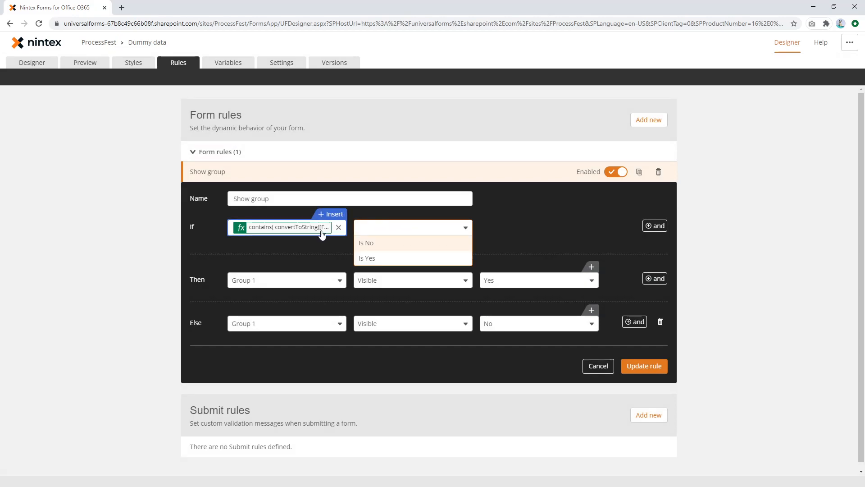
click(322, 232)
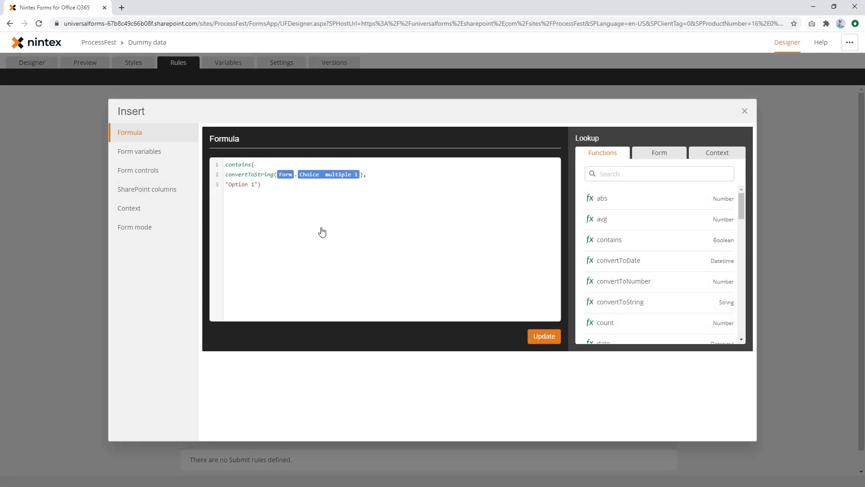
drag(289, 190, 225, 163)
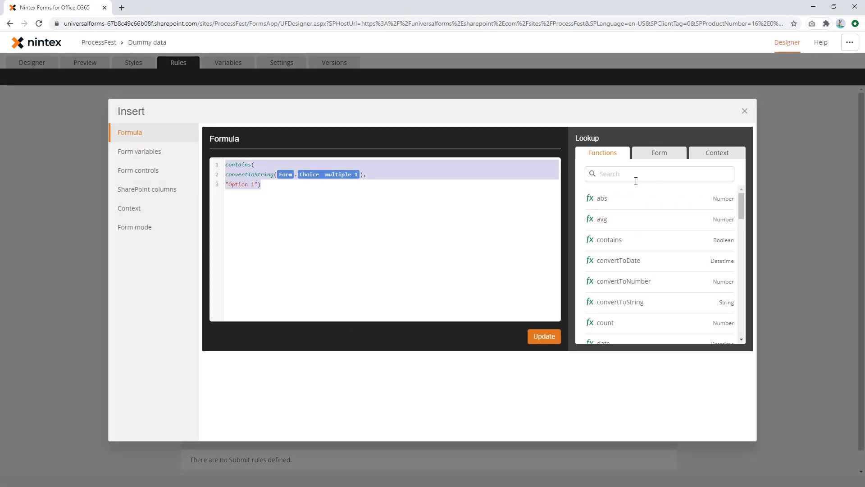
click(635, 178)
text(contain)
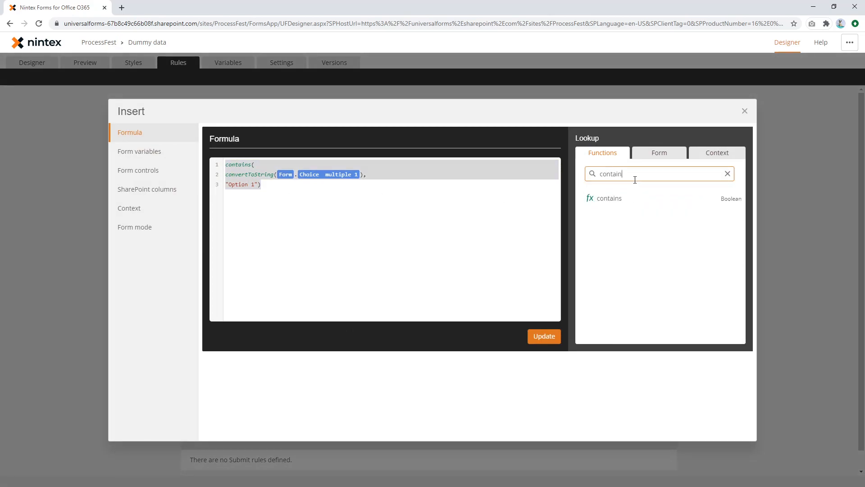
click(634, 205)
scroll(639, 233, down, 2)
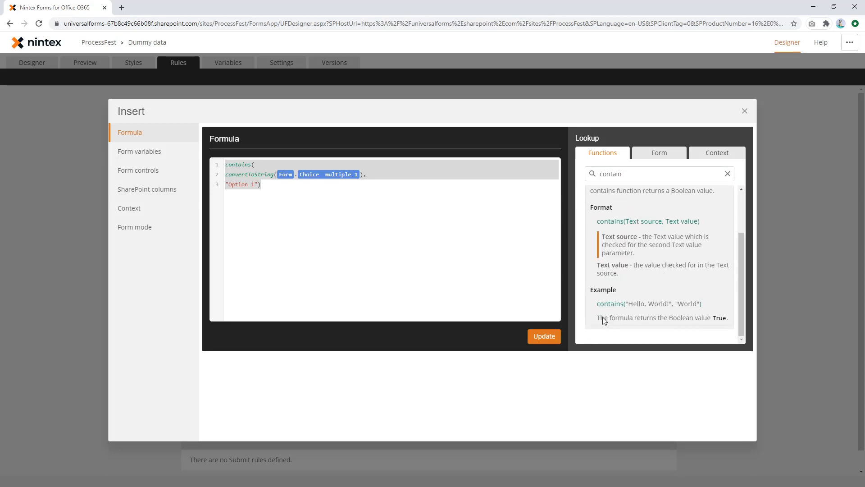
drag(601, 318, 653, 319)
drag(711, 318, 727, 319)
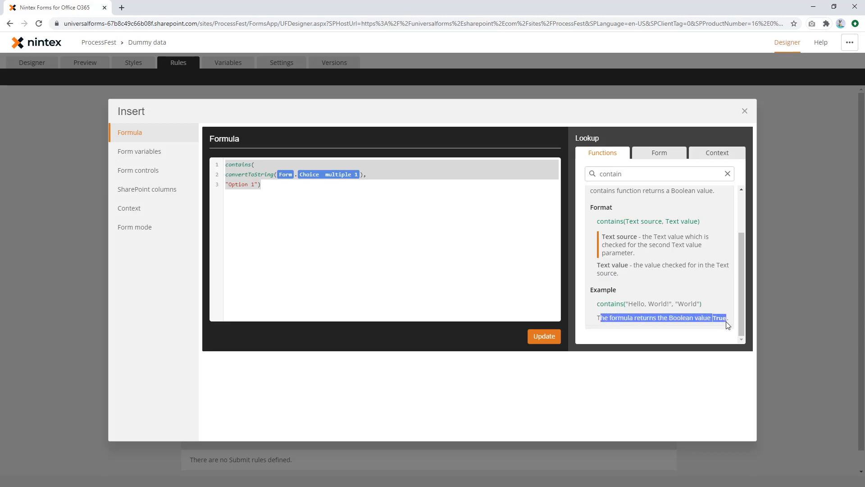
click(544, 337)
Set the formula condition's comparison to Is Yes and update the Show group rule
click(405, 227)
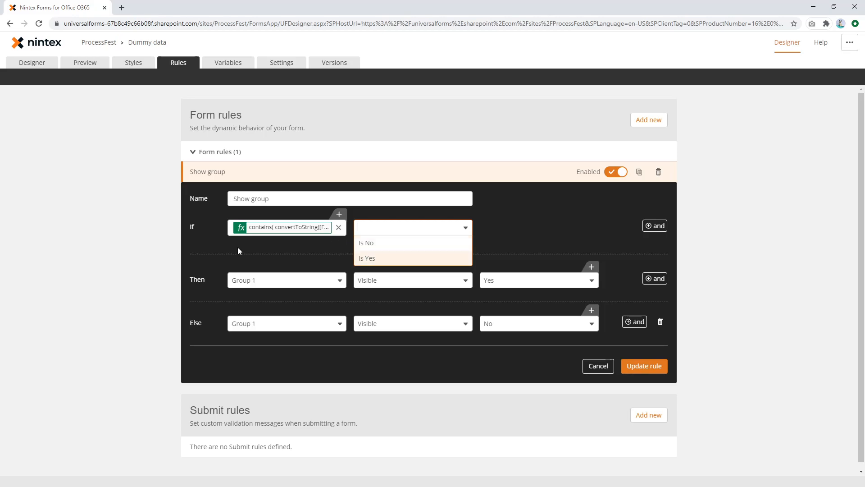
click(367, 258)
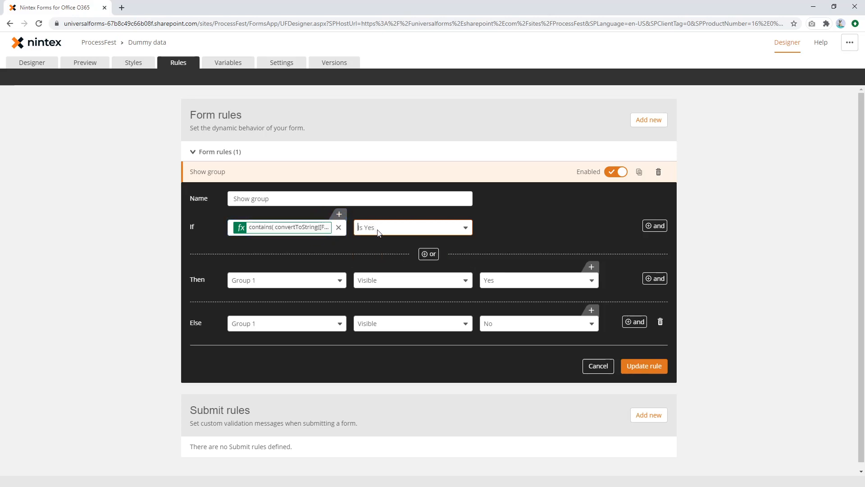
click(660, 366)
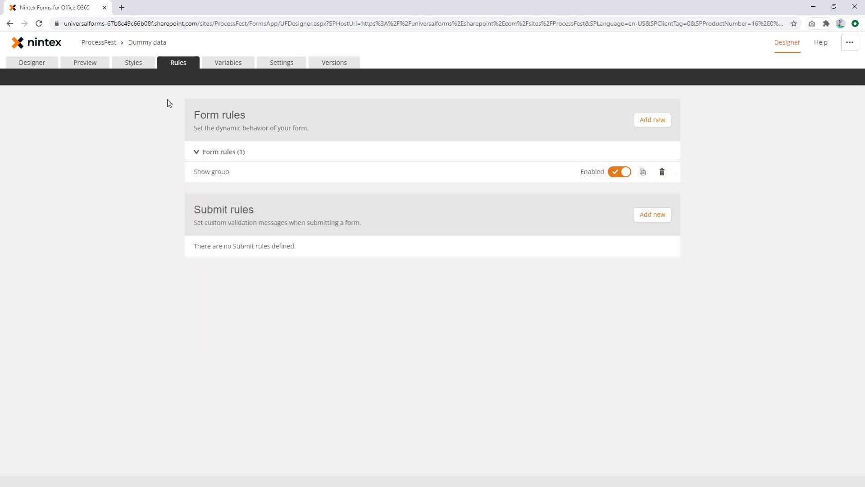
Preview the form and test the rule by selecting and clearing Option 1, then selecting Option 2, Option 3 and Option 1
click(85, 62)
click(266, 125)
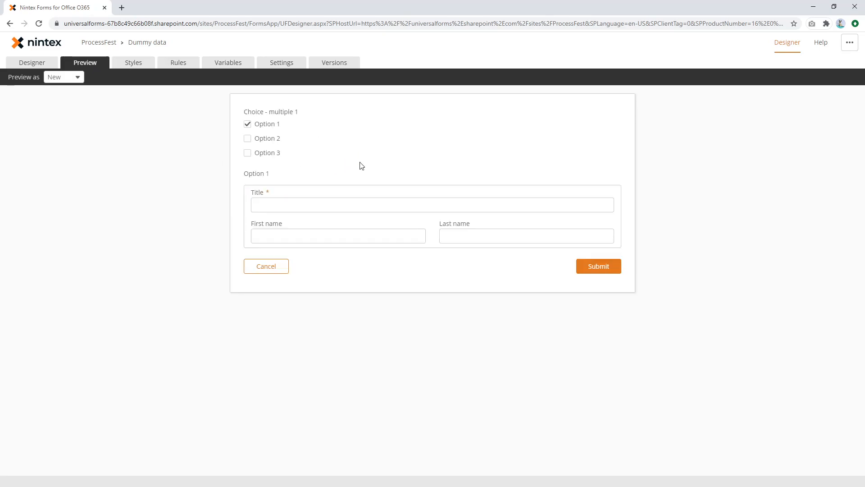
click(251, 126)
click(263, 139)
click(280, 153)
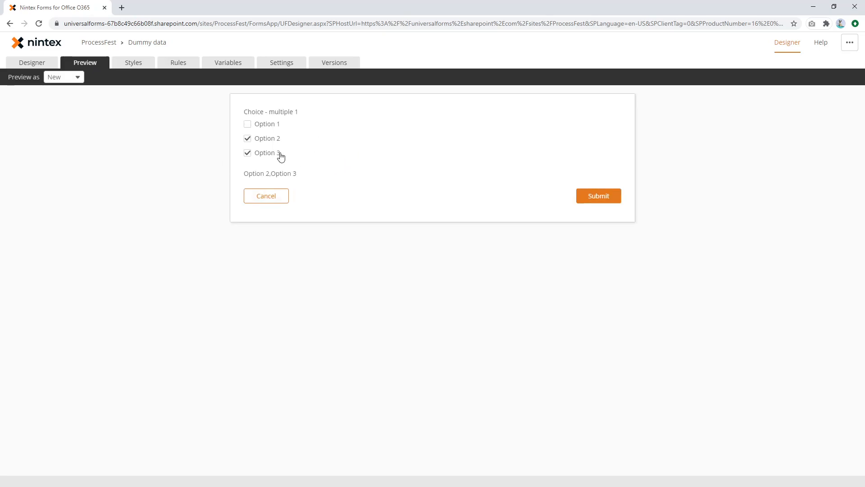
click(269, 125)
Reopen the Show group rule's condition formula and add the && operator two lines below the contains expression
click(179, 63)
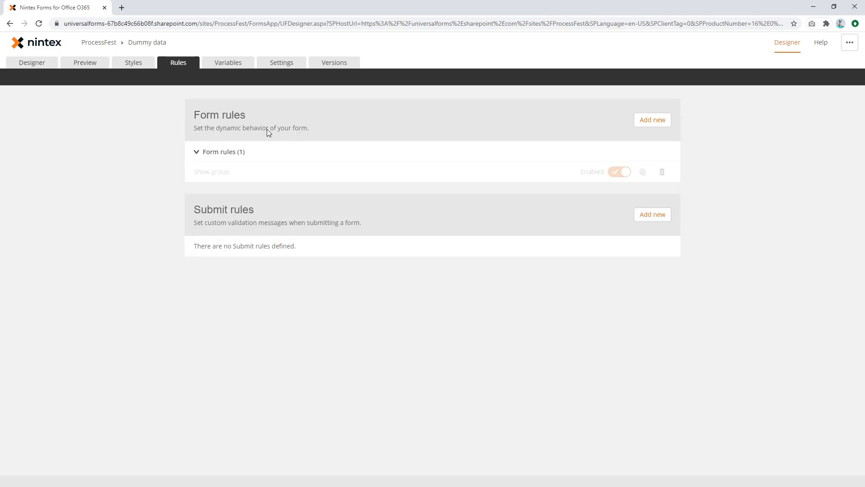
click(394, 171)
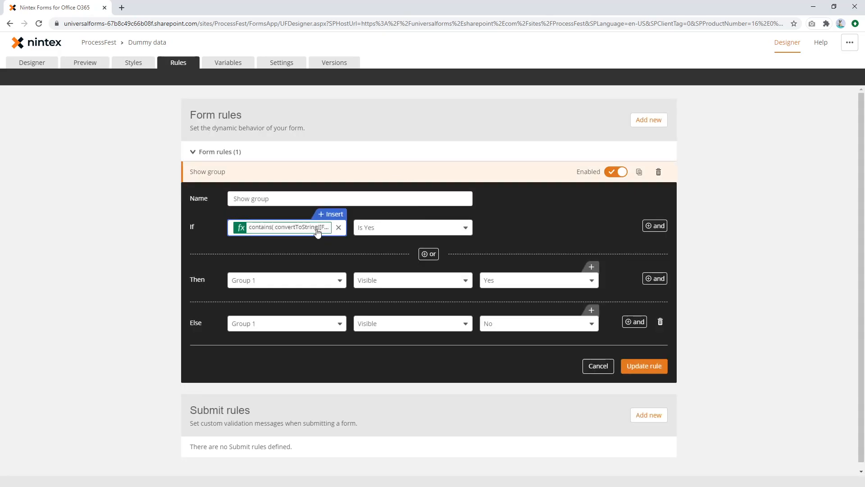
click(328, 228)
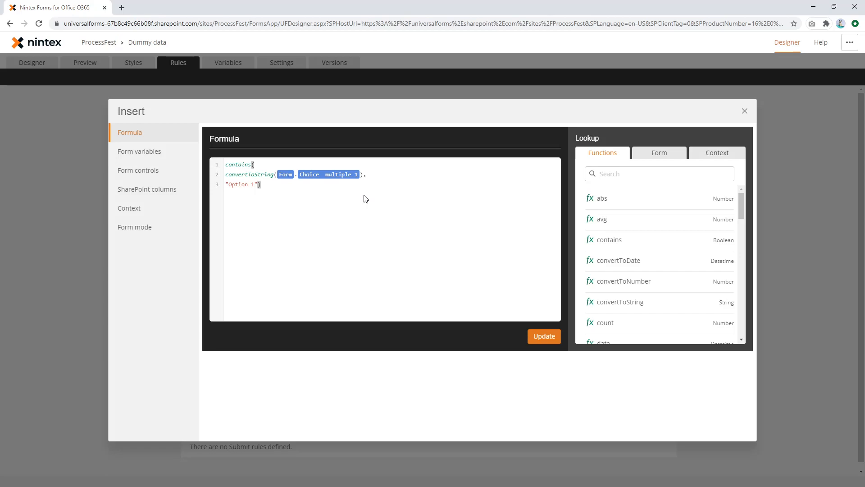
key(Return)
key(Return)
text(&&)
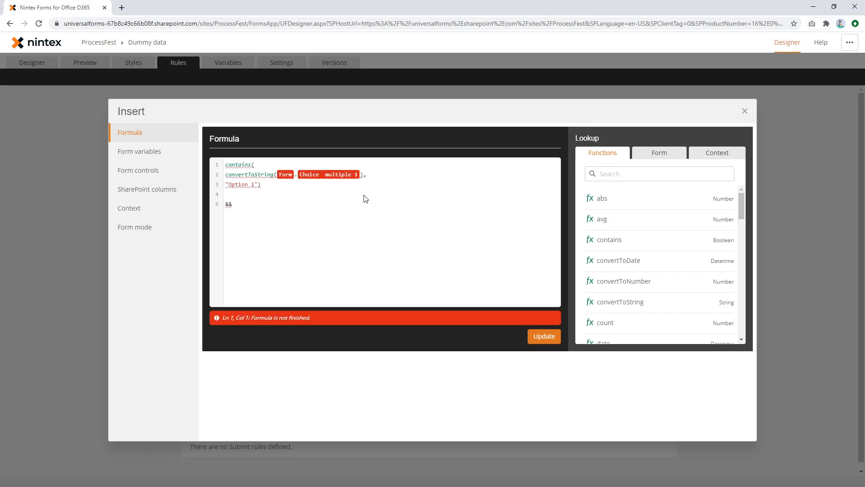
Copy the three-line contains expression and paste the duplicate below the && operator
key(shift+Down)
key(shift+Down)
key(shift+Down)
key(ctrl+c)
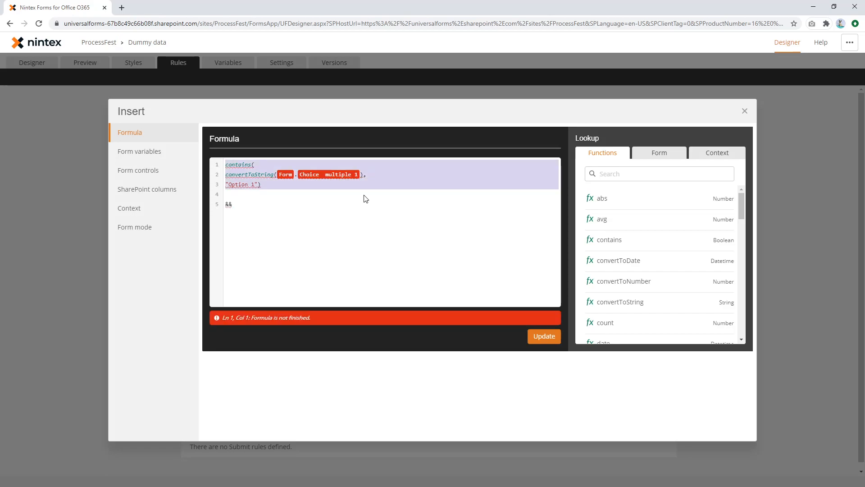
key(Down)
key(Return)
key(ctrl+v)
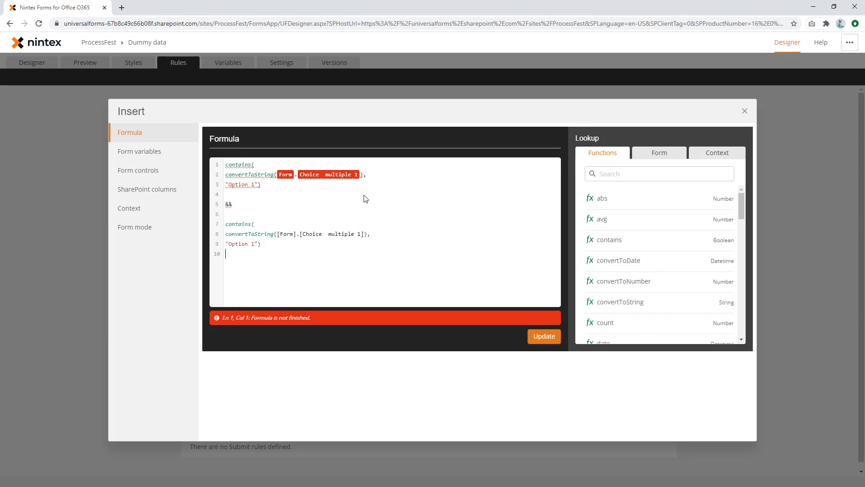
Change the second contains expression's text value to "Option 3", then save the formula and update the rule
double_click(251, 245)
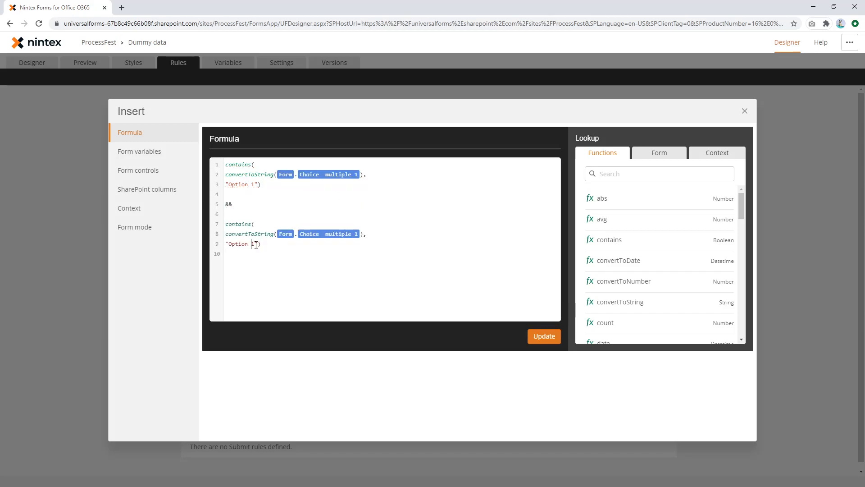
text(3)
click(547, 339)
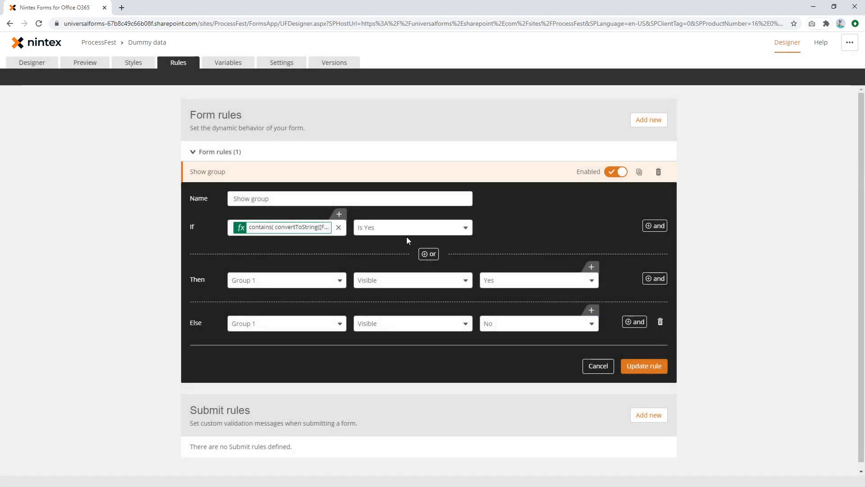
click(647, 367)
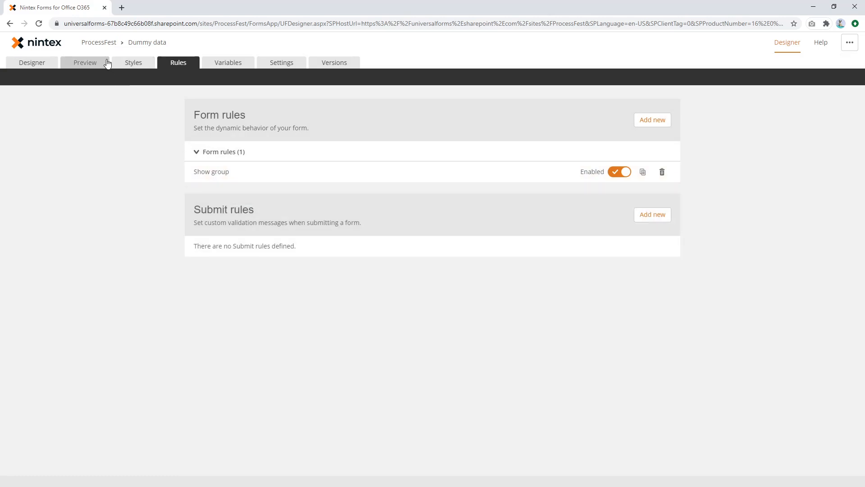
Preview the form and select Option 1, Option 2 and Option 3 in turn to test the combined condition
click(93, 62)
click(272, 126)
click(271, 139)
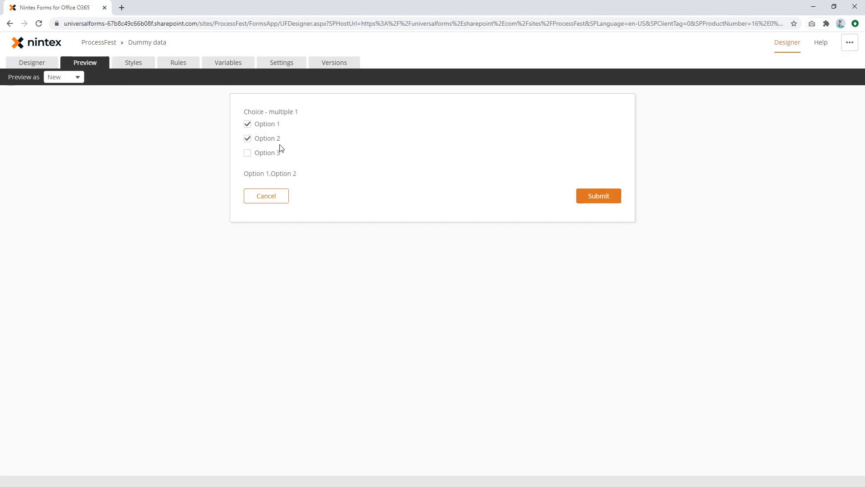
click(275, 154)
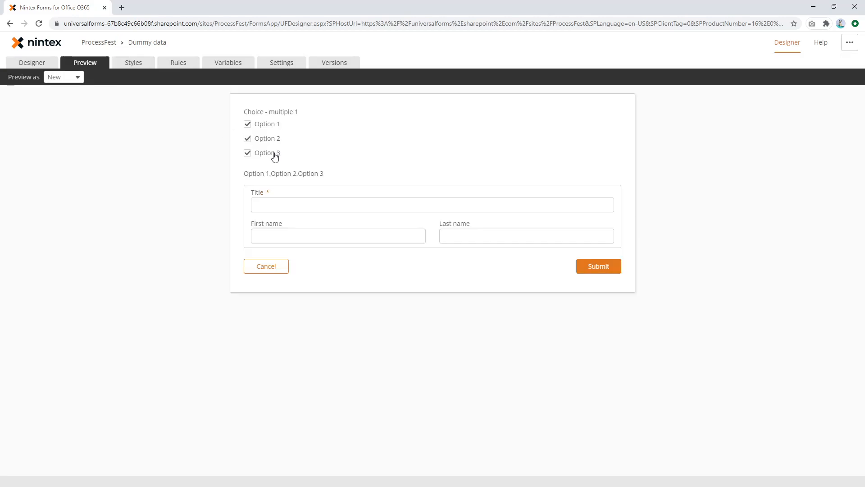
Reopen the Show group rule's condition formula and review the two contains expressions joined by &&
click(178, 62)
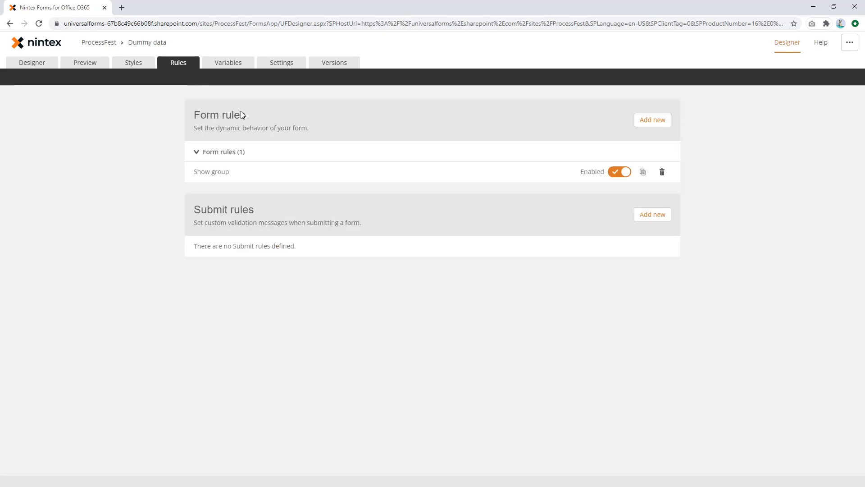
click(271, 177)
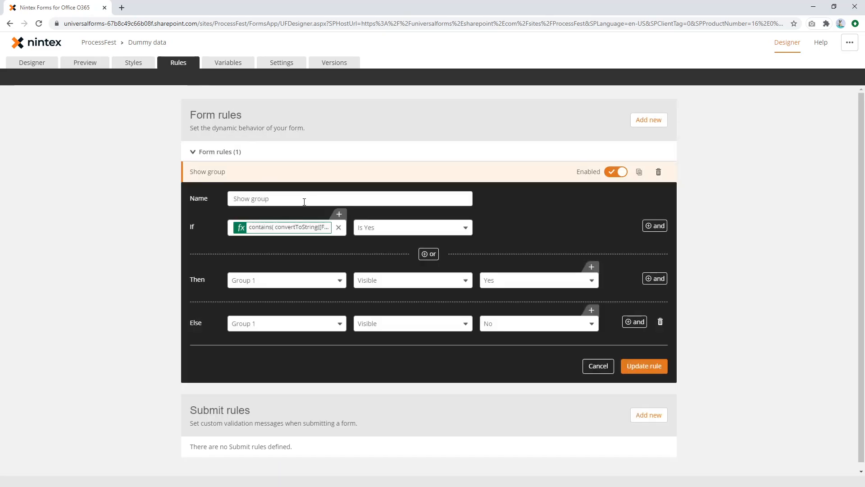
click(307, 227)
drag(336, 247, 270, 194)
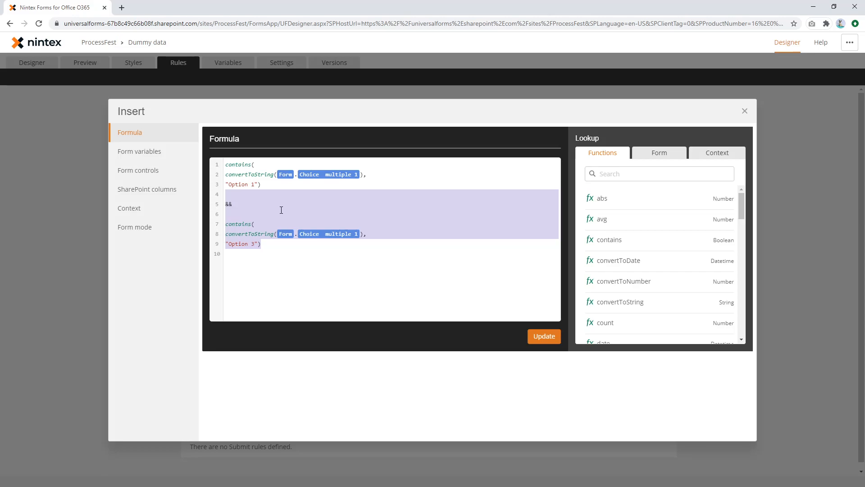
drag(353, 243, 221, 164)
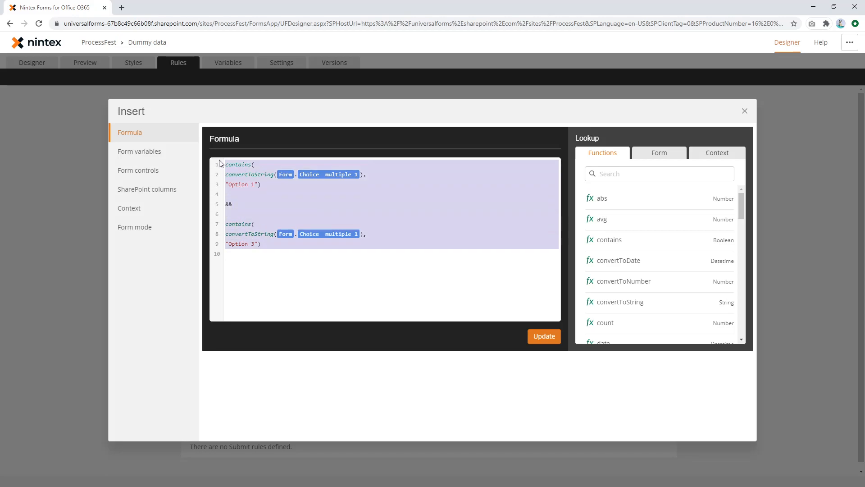
click(745, 111)
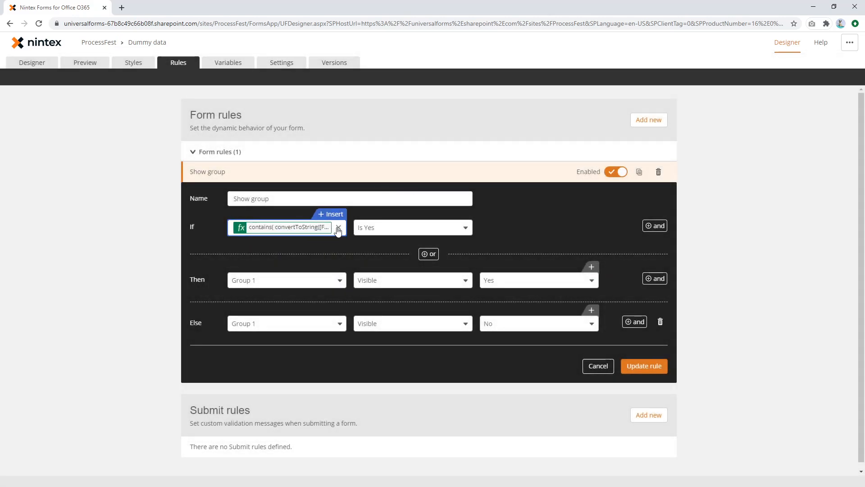
click(322, 229)
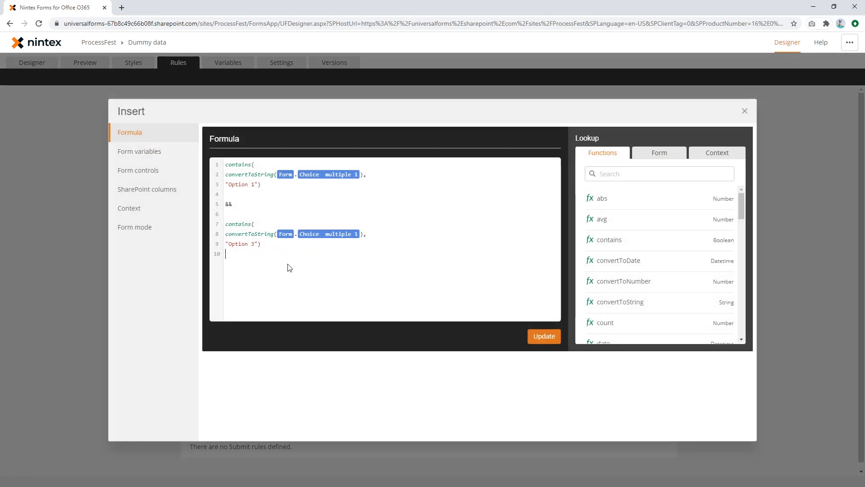
Delete the && operator and the second contains expression, then insert an ifElse function above the remaining expression
drag(287, 265, 212, 206)
key(BackSpace)
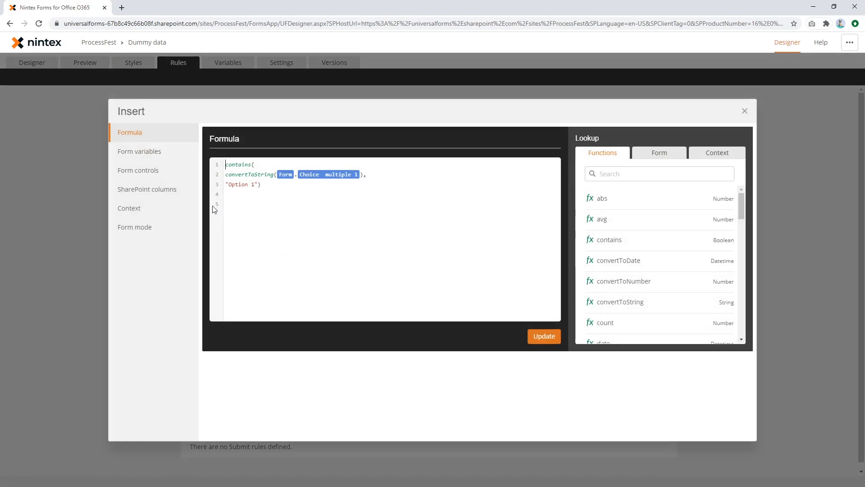
key(Return)
key(Up)
text(if)
key(Return)
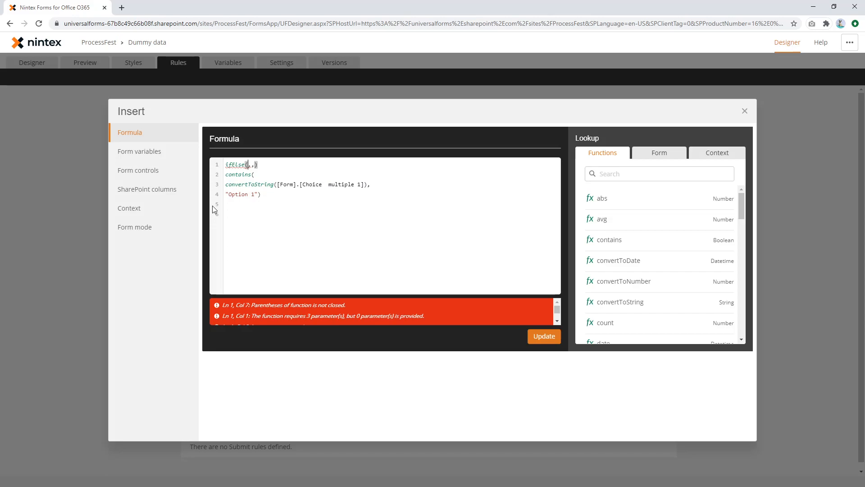
Remove the contains function's opening and move the ifElse separators and closing parenthesis below the convertToString expression
key(Down)
key(Home)
key(shift+End)
key(ctrl+x)
key(Up)
key(End)
key(Left)
key(Left)
key(shift+Left)
key(BackSpace)
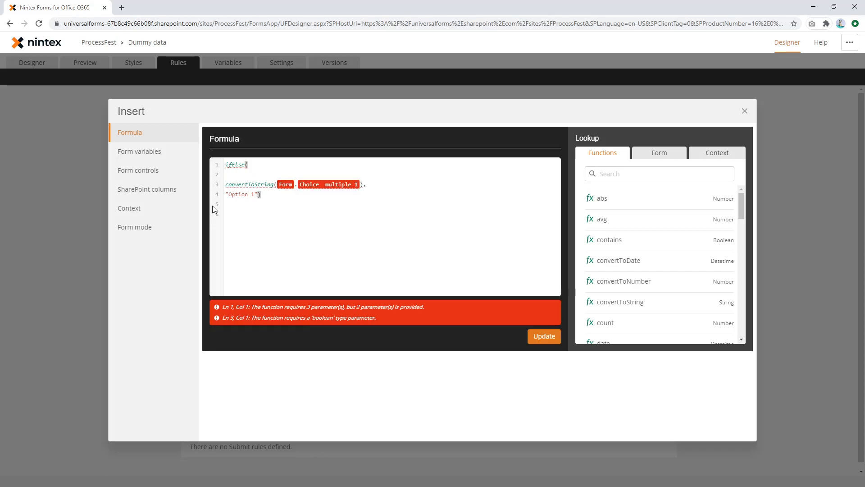
text(,,))
key(Up)
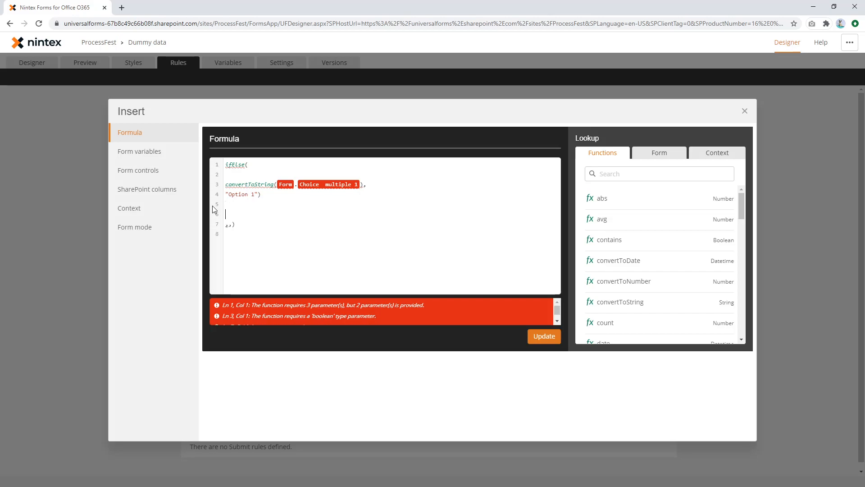
key(Delete)
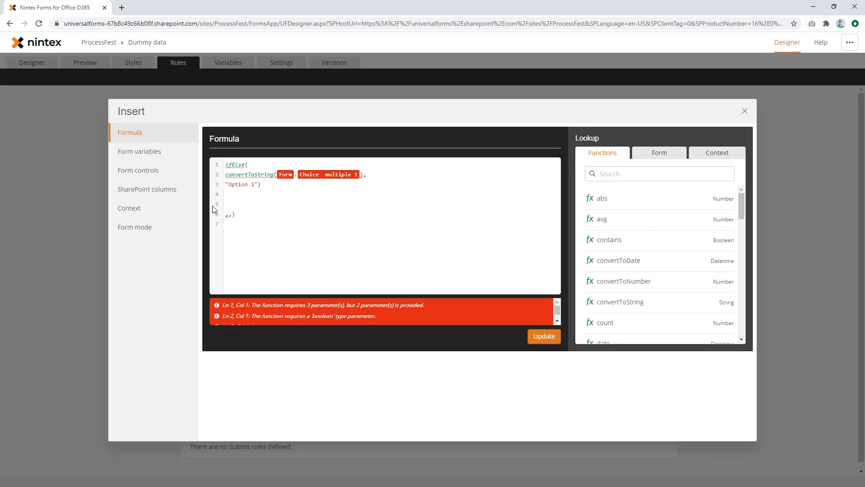
Join the convertToString expression and "Option 1" on one line with the == operator, removing the comma and extra closing parenthesis
key(End)
key(BackSpace)
key(Delete)
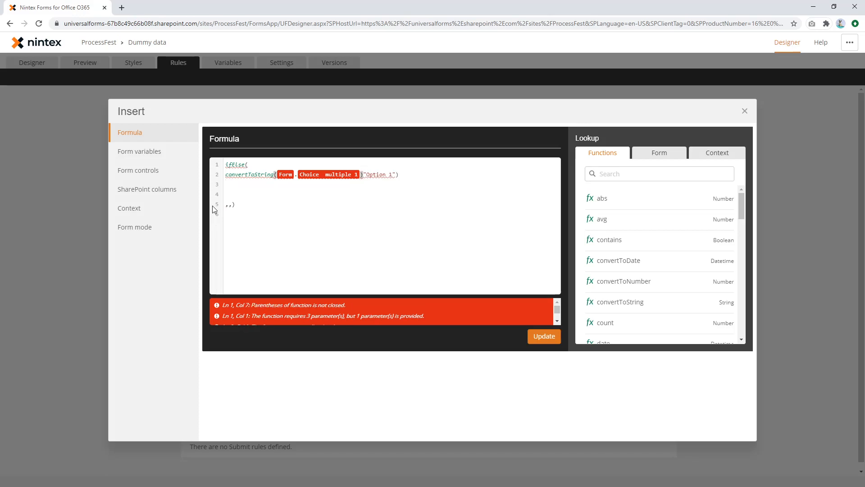
text(===)
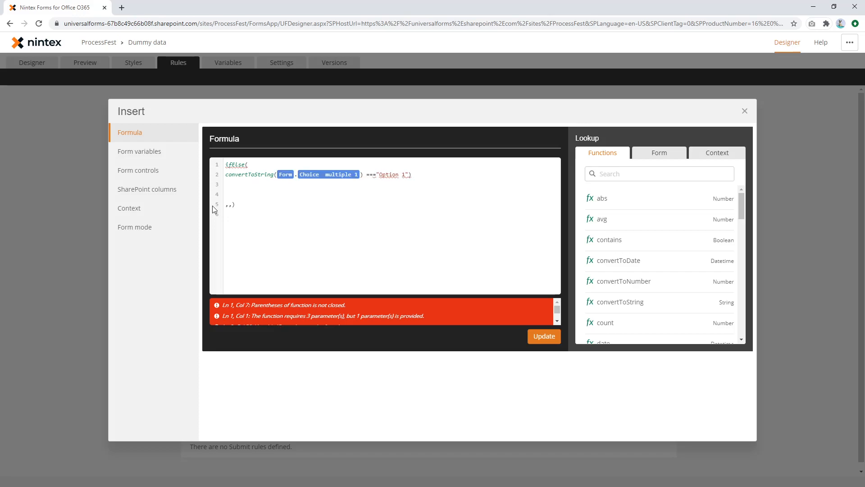
key(BackSpace)
key(Delete)
key(End)
key(BackSpace)
Enter "Yes" as the ifElse function's true result and "No" as its false result on separate lines
key(Return)
key(Return)
key(Up)
text("Yes")
key(Down)
key(Left)
key(Delete)
text("No")
Correct the compared text to "Option 1" and close the ifElse function with a parenthesis
key(Delete)
text(")
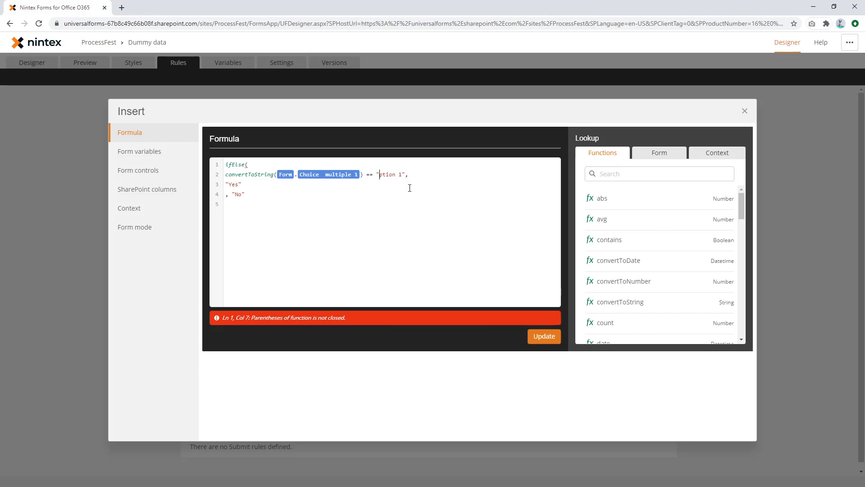
text(Op)
click(261, 198)
text())
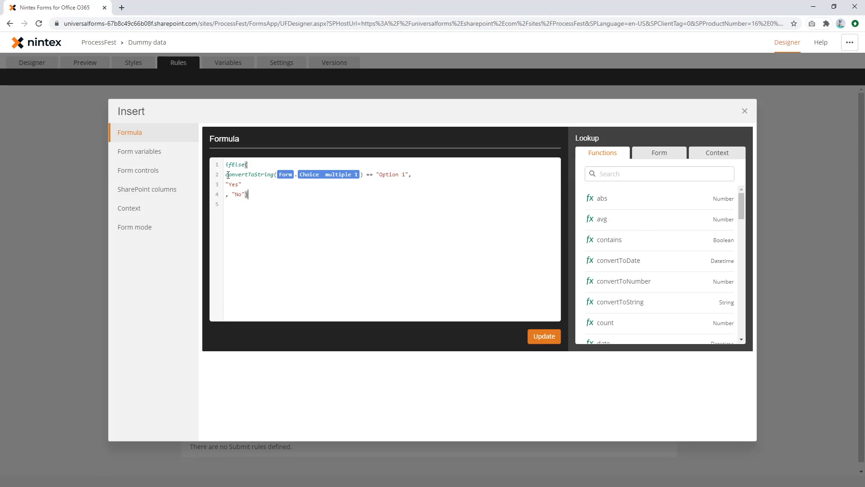
Save the ifElse formula and set the rule's condition to Contains with the value Yes
drag(228, 174, 364, 176)
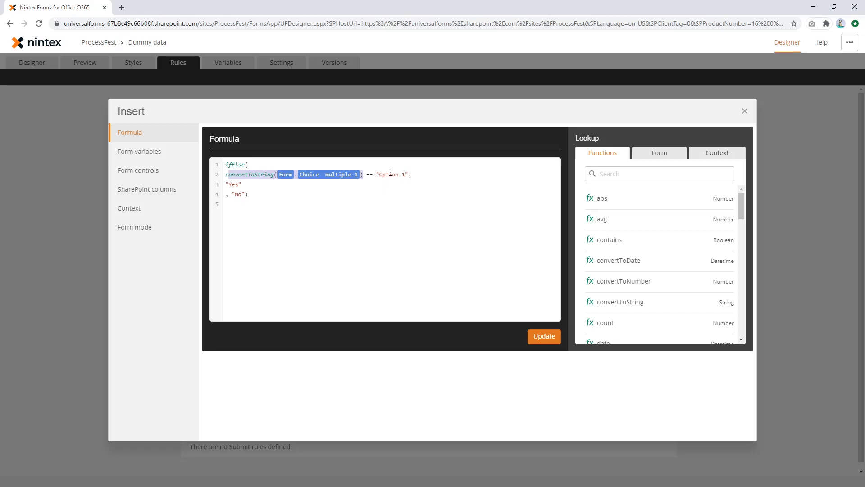
drag(241, 185, 220, 198)
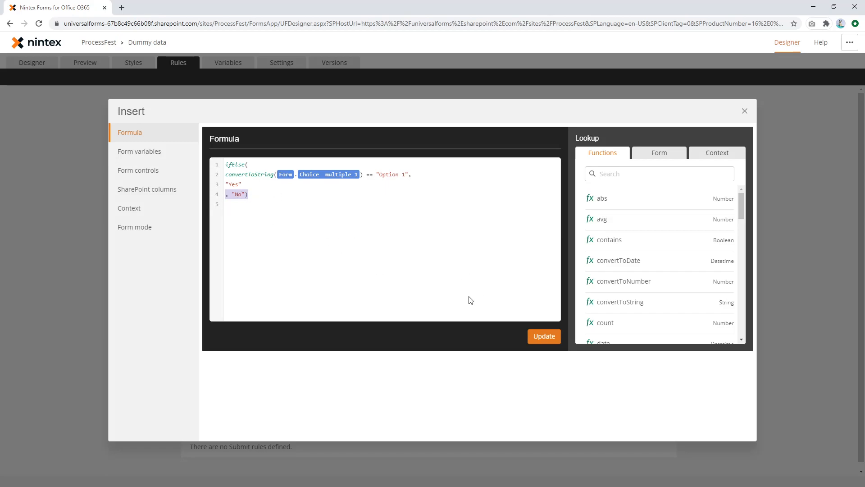
click(545, 336)
click(391, 231)
click(390, 243)
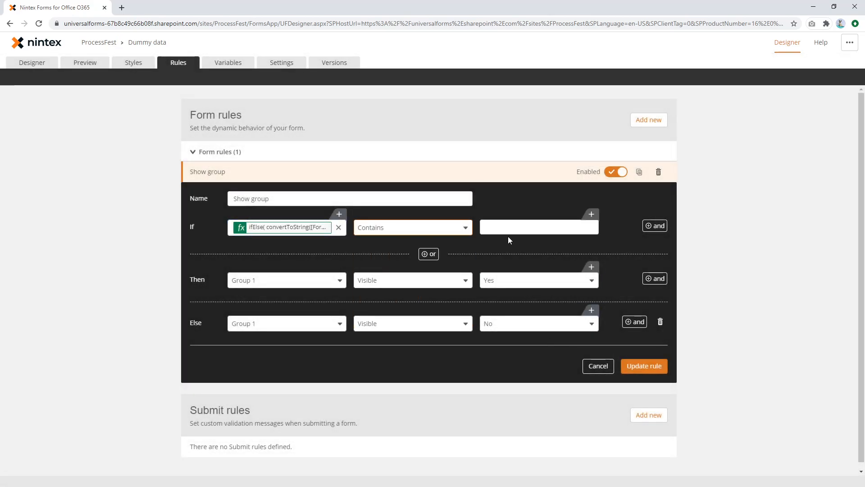
click(508, 228)
text(Yes)
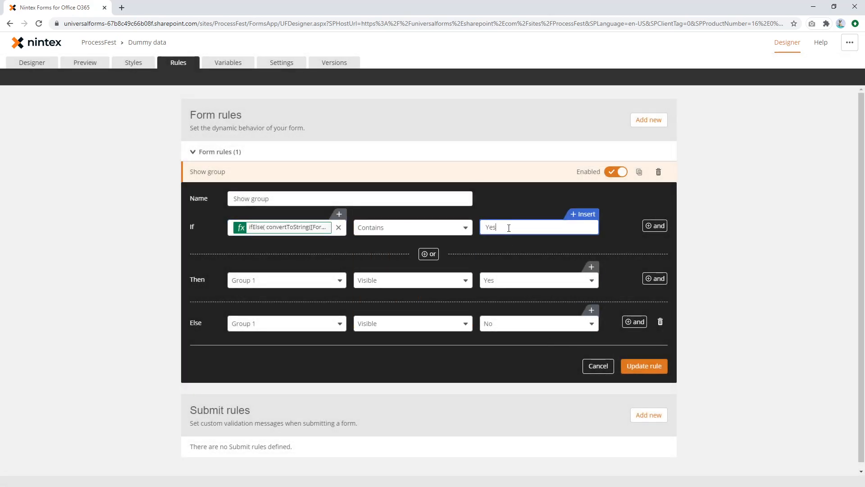
Review the ifElse formula in the Show group condition, save it and update the rule
click(286, 227)
drag(229, 166, 414, 181)
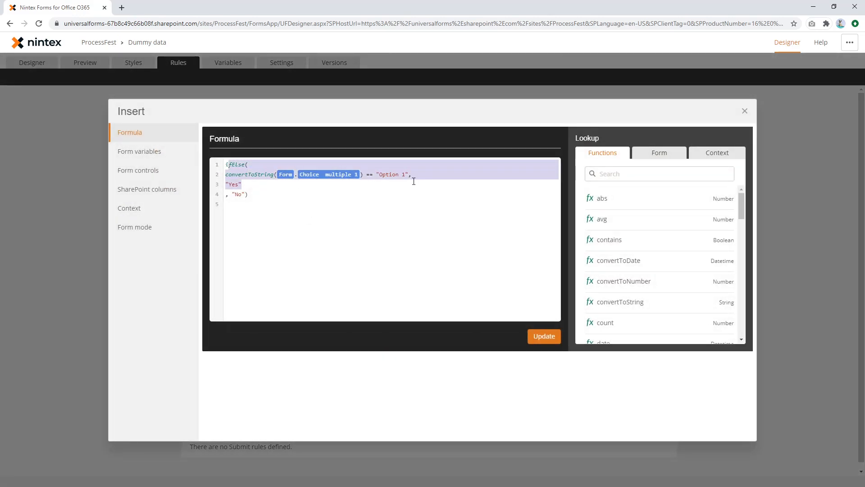
click(543, 342)
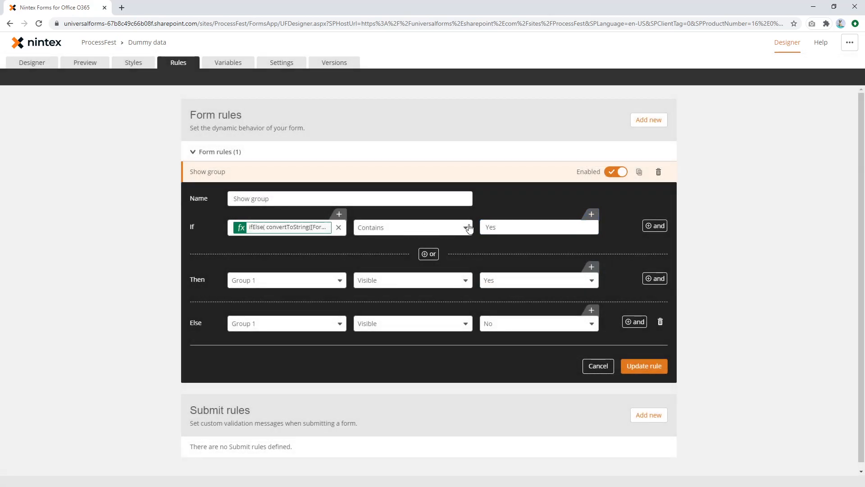
click(504, 231)
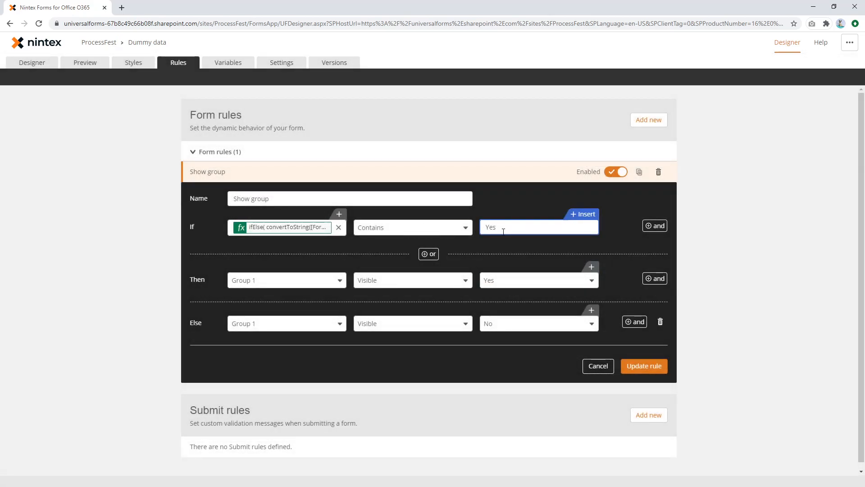
click(644, 366)
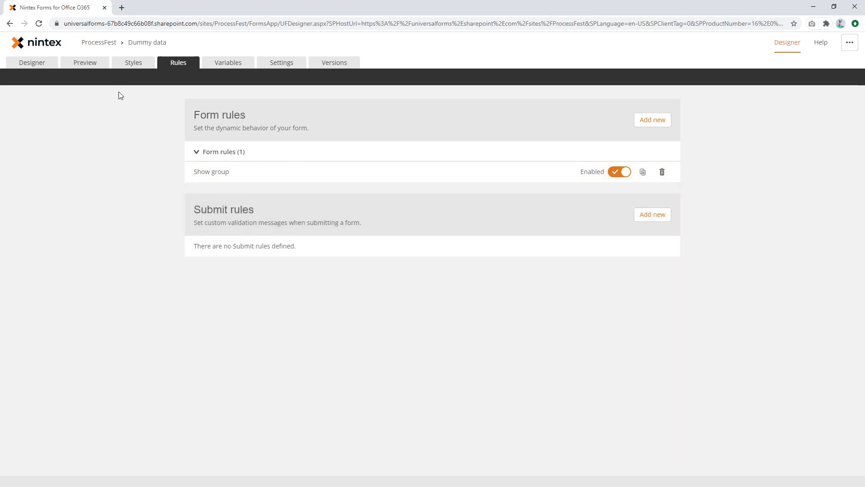
Preview the form and tick Option 1, Option 2 and Option 3 to test the ifElse condition
click(85, 62)
click(275, 126)
click(267, 125)
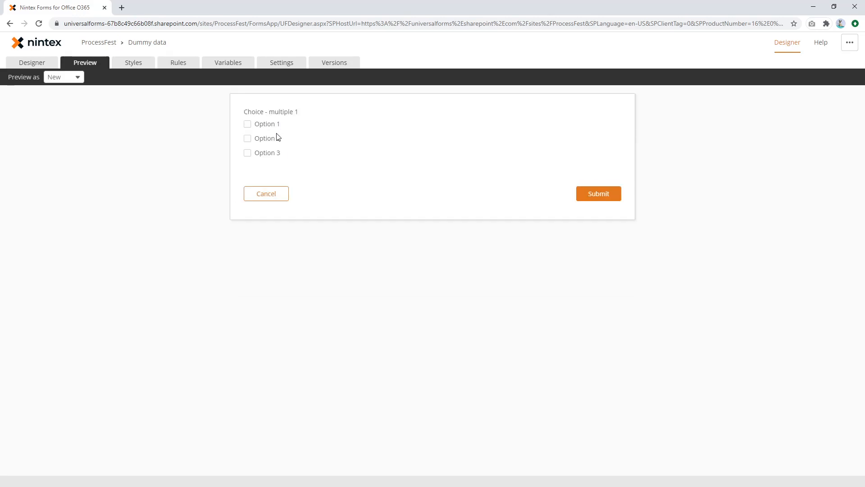
click(265, 139)
click(266, 153)
click(264, 125)
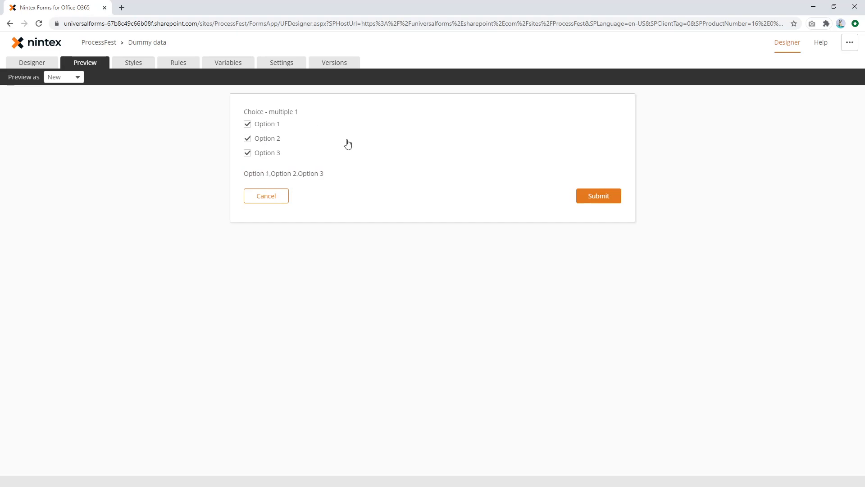
Copy the entire ifElse formula from the Show group rule's condition, then leave the rule, discarding the pending changes
click(249, 64)
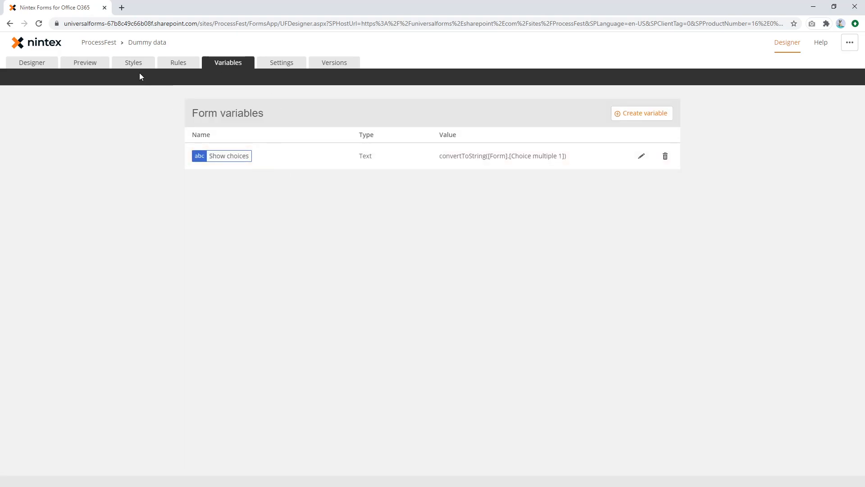
click(39, 63)
click(178, 63)
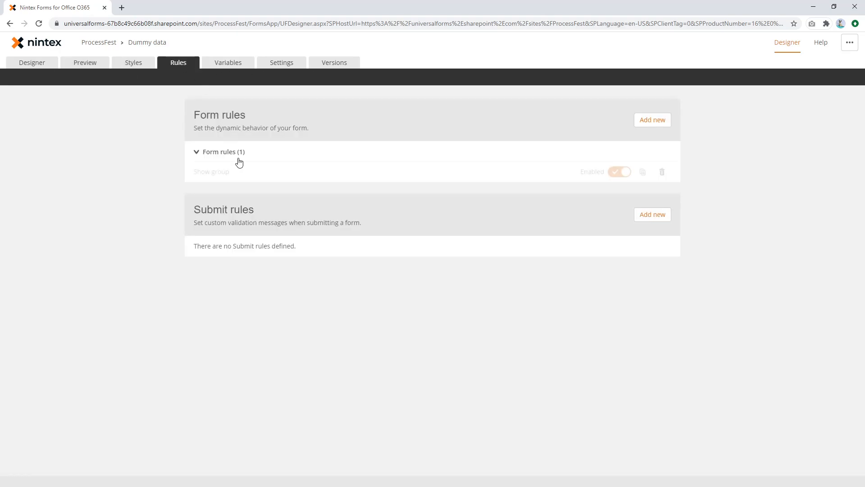
click(234, 173)
click(287, 226)
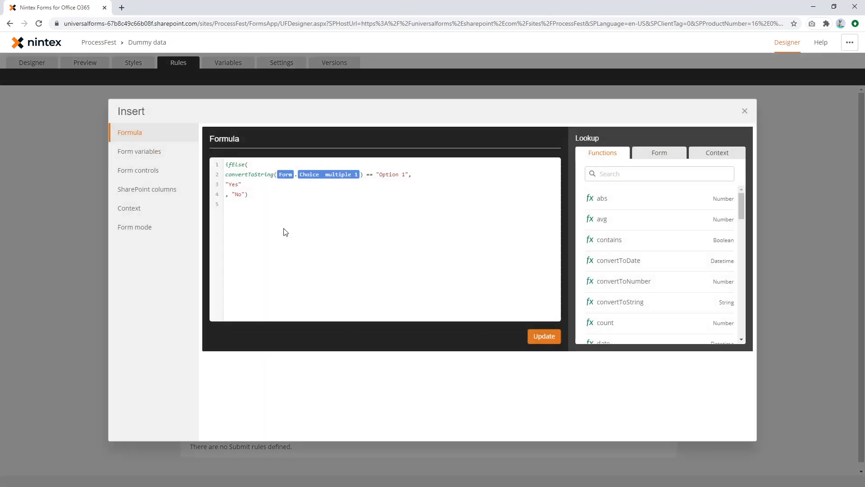
drag(307, 198, 201, 146)
key(ctrl+c)
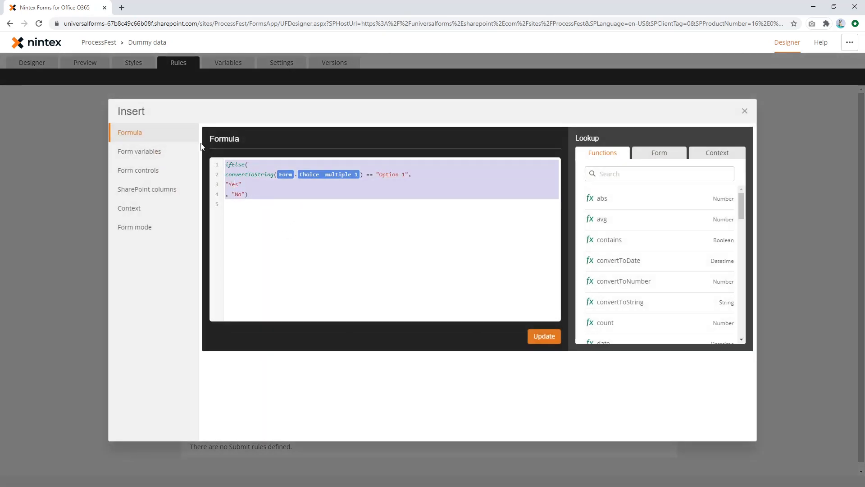
click(539, 336)
click(229, 66)
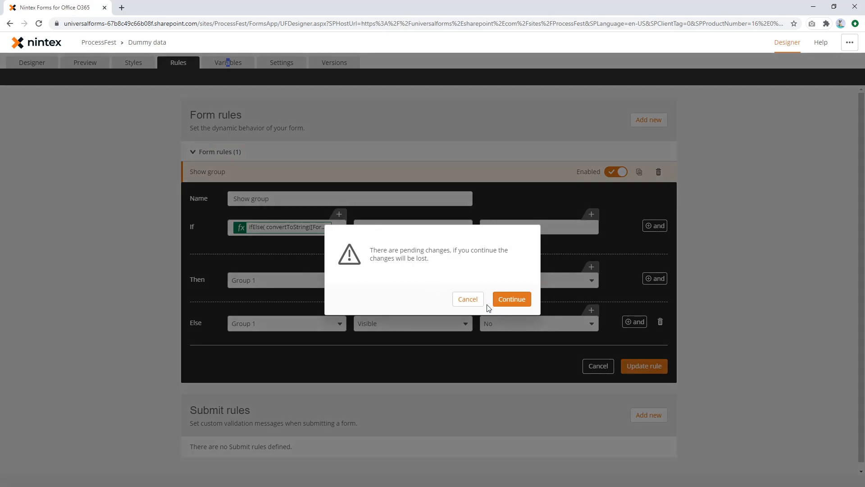
click(512, 299)
Create a Text form variable named Debugging with the copied ifElse formula as its value
click(616, 113)
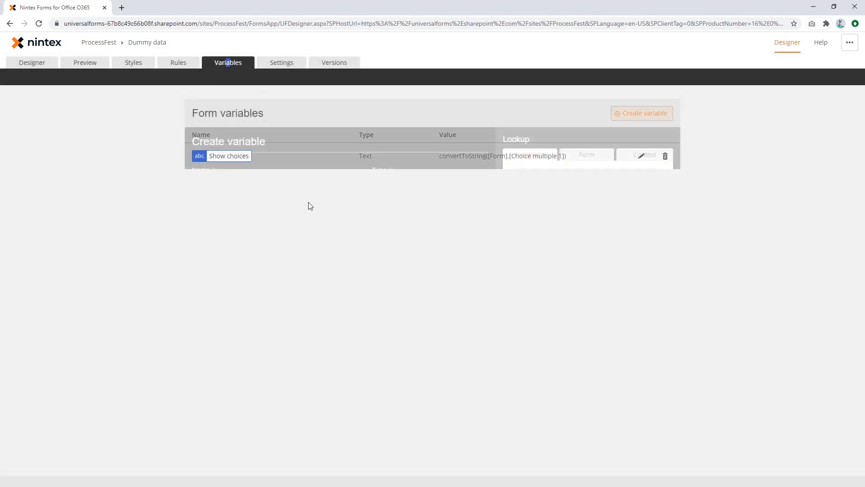
click(245, 184)
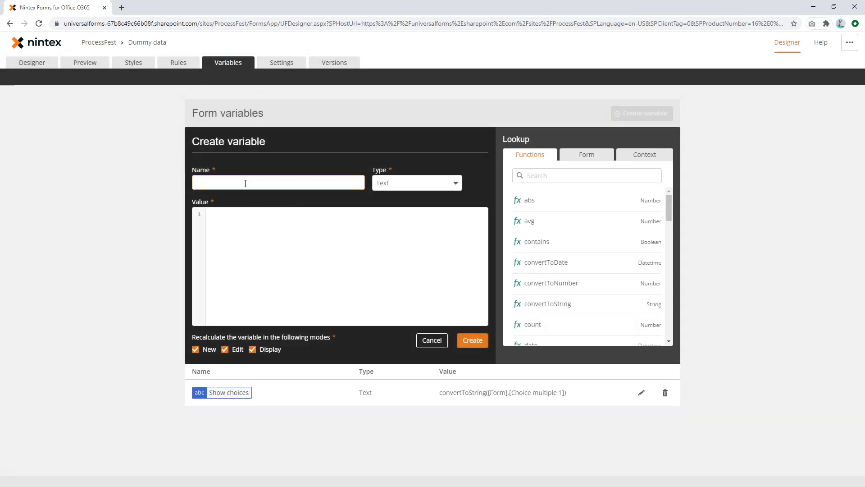
text(Debugging)
key(Tab)
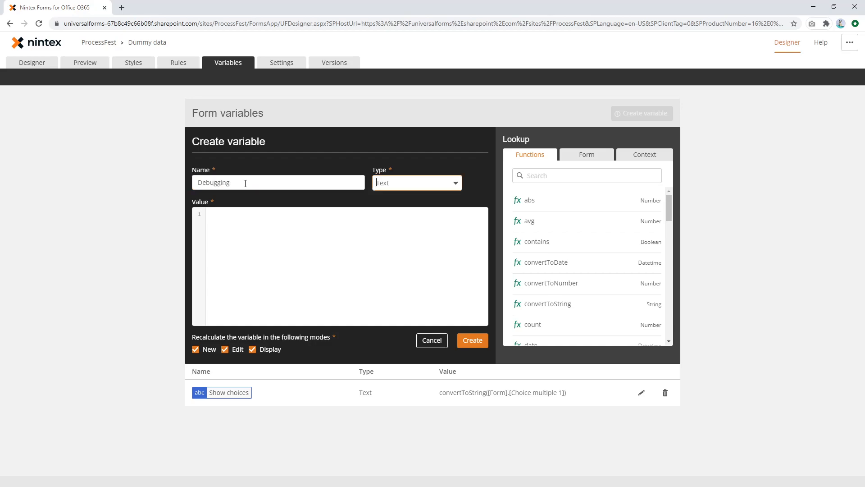
click(283, 246)
key(ctrl+v)
drag(249, 264, 279, 214)
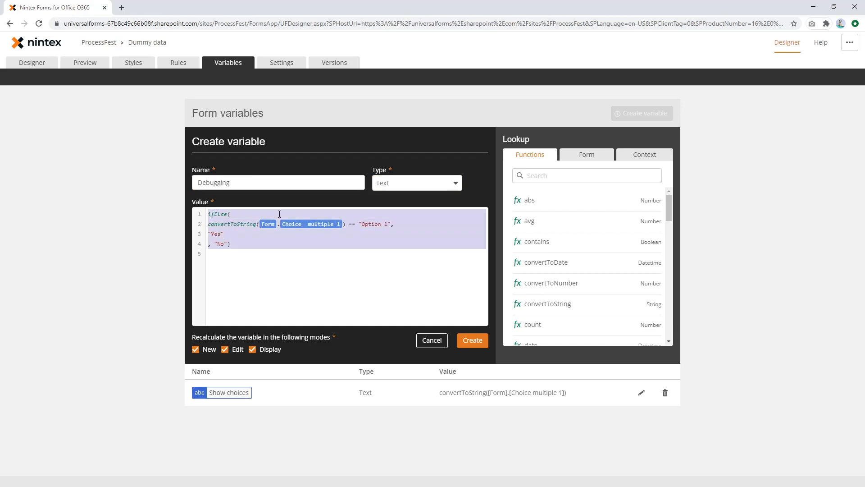
click(471, 343)
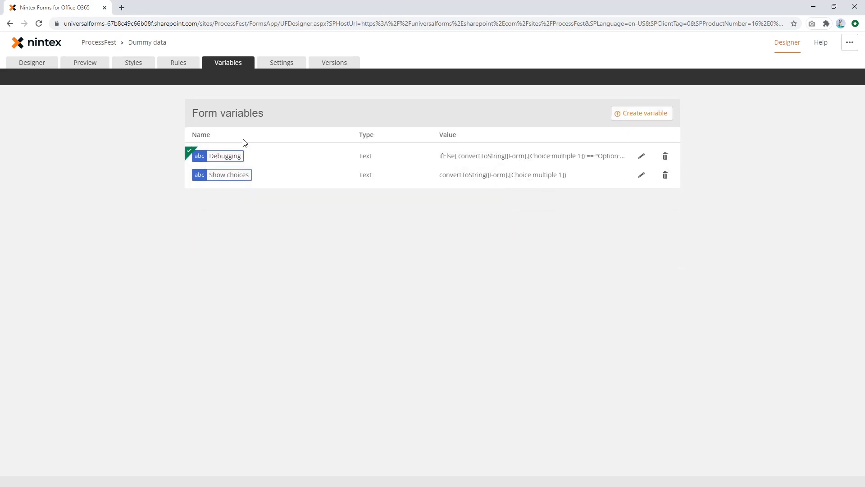
Insert the Debugging variable into the text of Label 1, below the Show choices variable
click(41, 65)
click(255, 203)
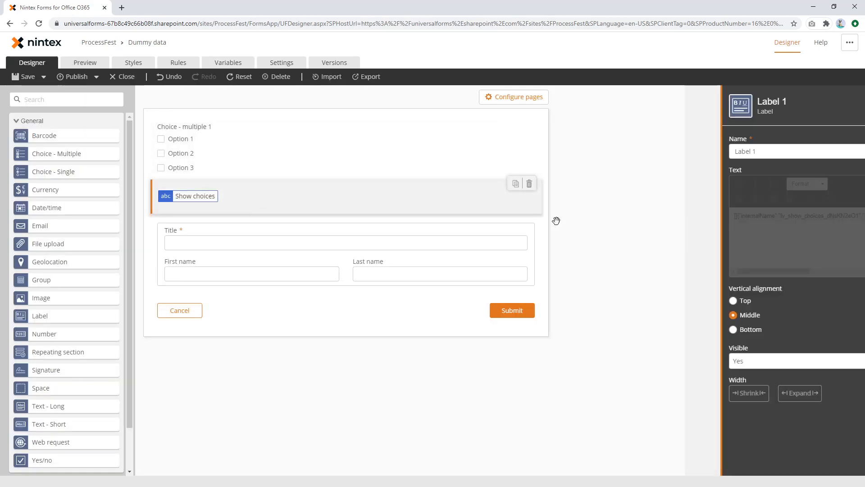
click(759, 225)
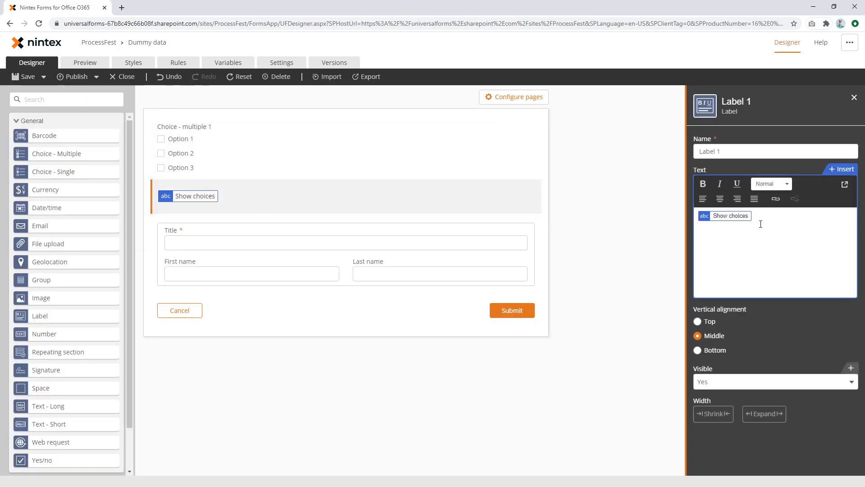
click(839, 177)
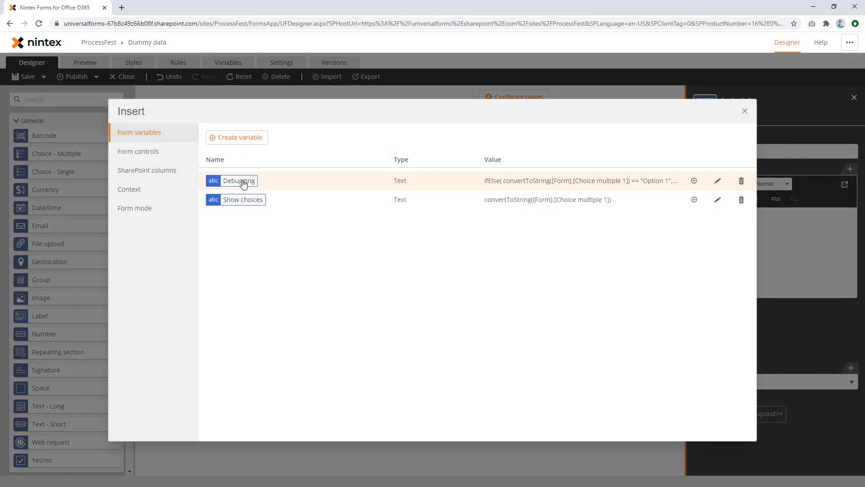
click(242, 180)
Preview the form and toggle the three options, comparing the Debugging label's output for Option 1 alone and other selections
click(85, 62)
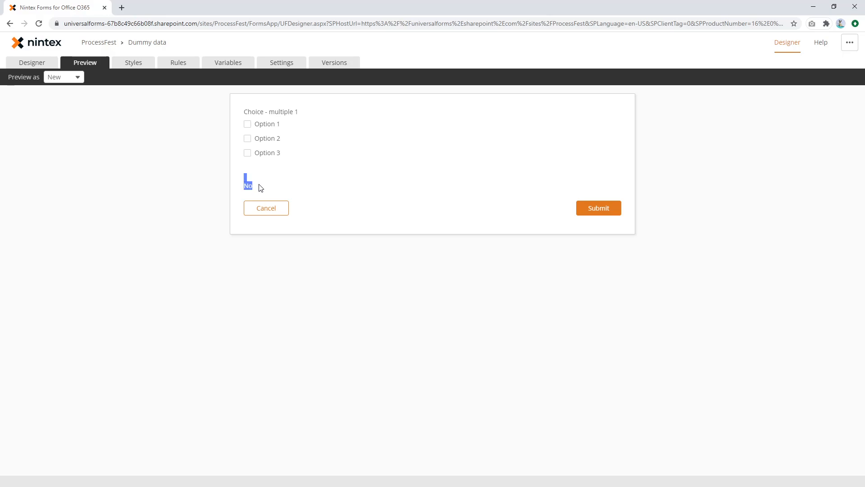
click(264, 140)
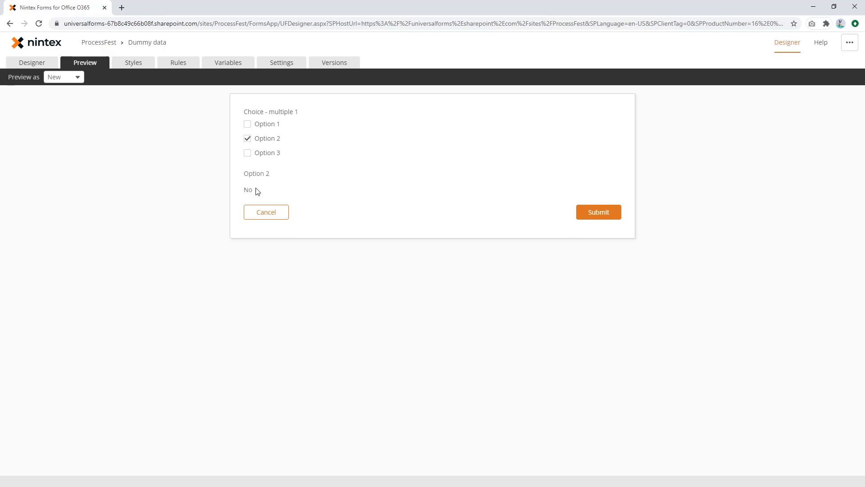
click(259, 152)
click(261, 126)
drag(246, 174, 270, 174)
click(265, 154)
click(267, 140)
drag(255, 189, 243, 190)
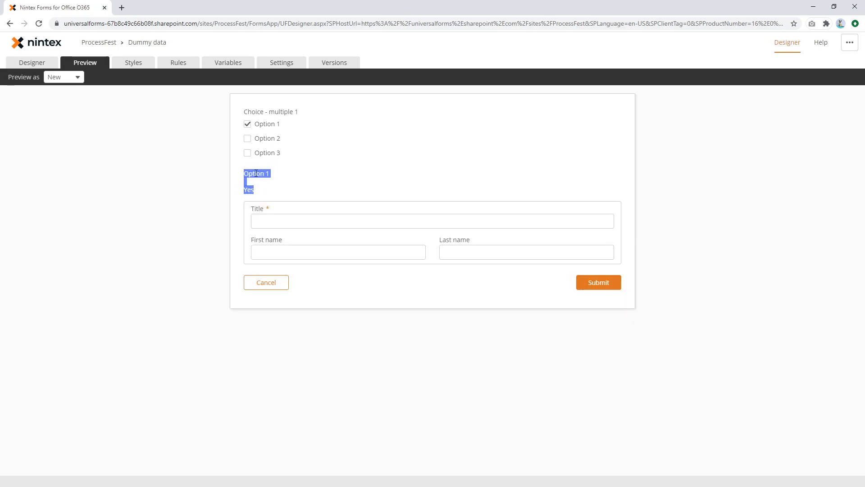
Edit the Show group rule's ifElse formula to return "Looks good to me" when true and "This is not good at all" when false
click(244, 64)
click(187, 65)
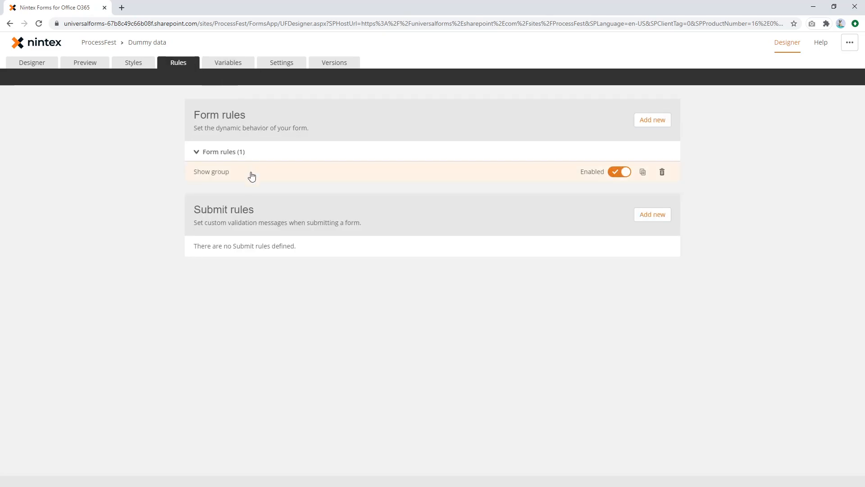
click(251, 176)
click(270, 229)
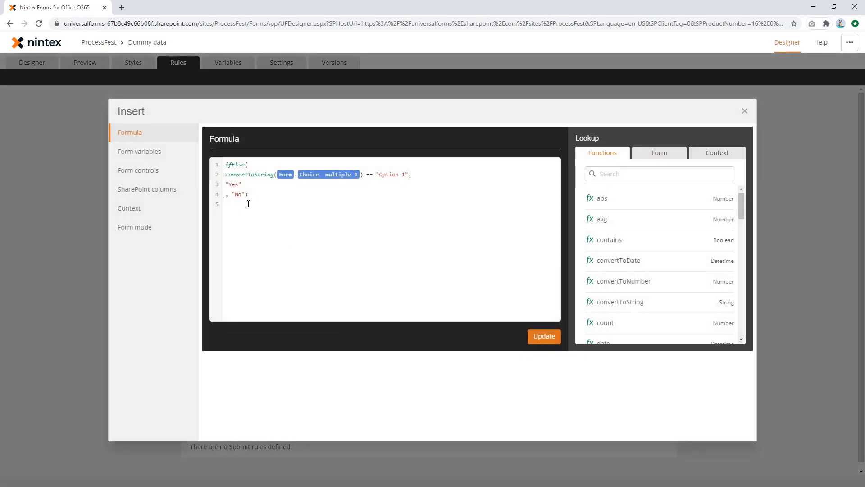
double_click(233, 184)
key(BackSpace)
text(Looks good to m)
key(ctrl+shift+Left)
text(This is not good at all)
drag(280, 189, 233, 189)
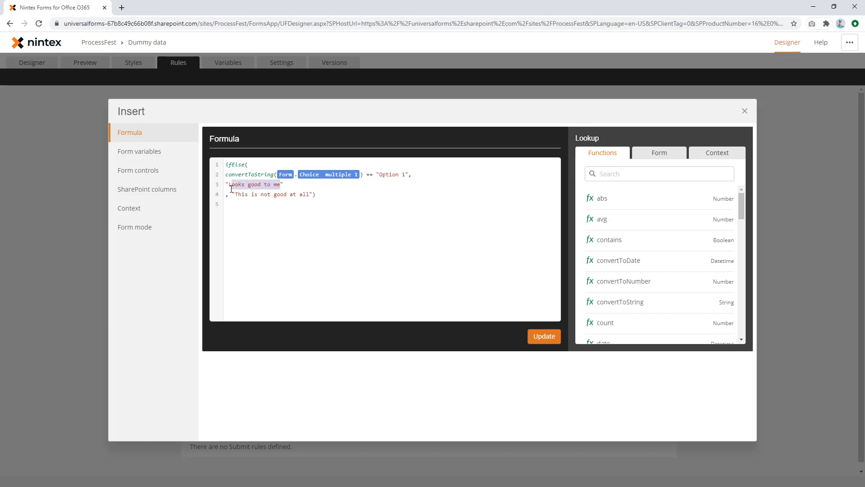
click(544, 336)
Set the rule condition's comparison value to "Looks good to me", and copy its ifElse formula before saving the rule
double_click(498, 223)
text(Looks good to me)
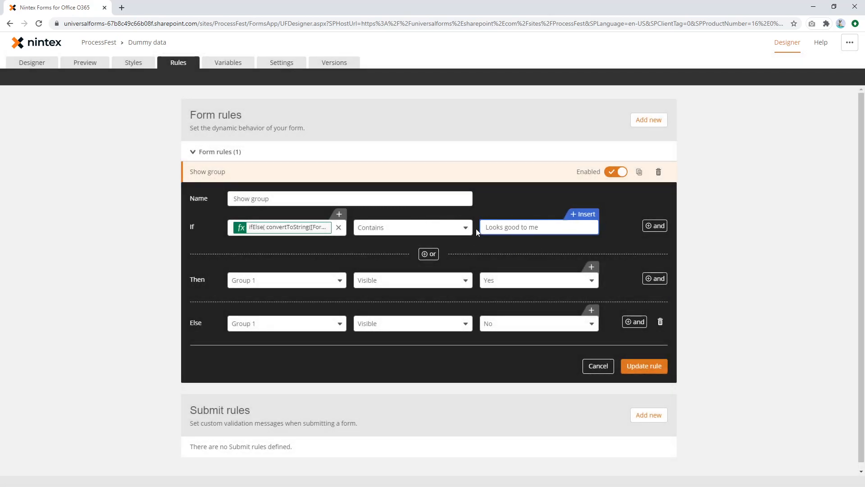
click(319, 229)
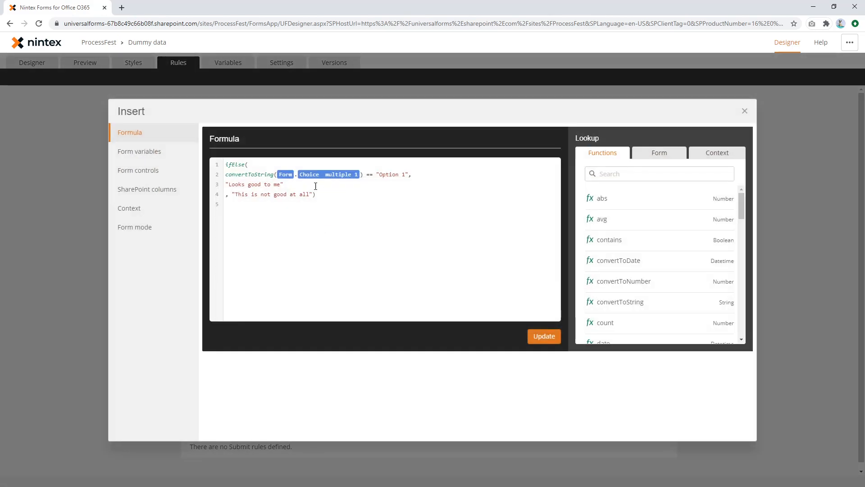
click(544, 335)
click(629, 367)
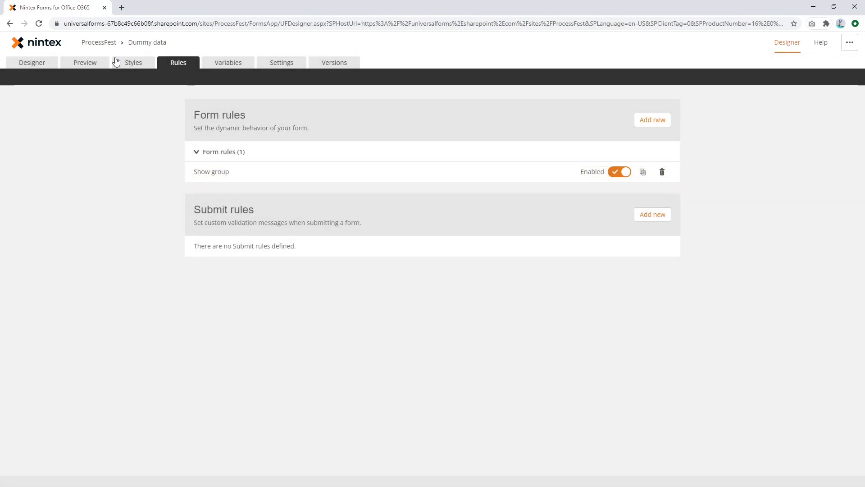
Replace the Debugging variable's formula with the copied ifElse version returning "Looks good to me" or "This is not good at all"
click(227, 63)
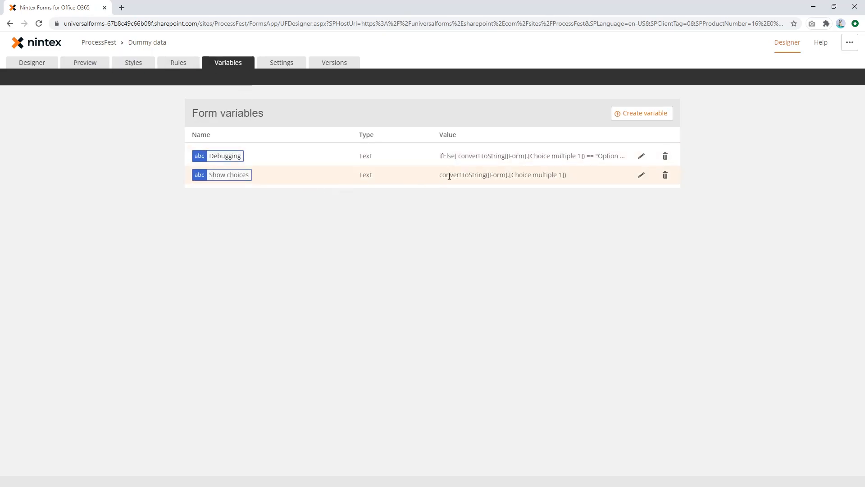
click(641, 156)
drag(208, 291, 193, 258)
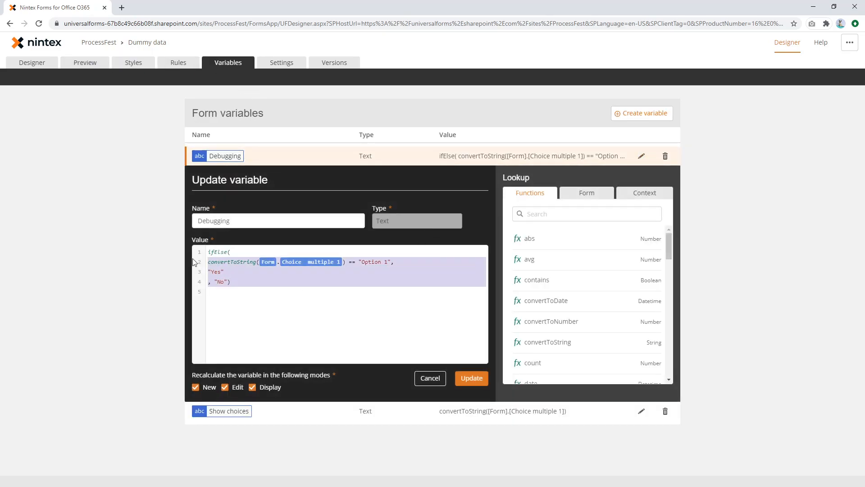
text(convertToString([Form].[Choice multiple 1]) == "Option 1", "Looks good to me" , "This is not good at all"))
click(471, 379)
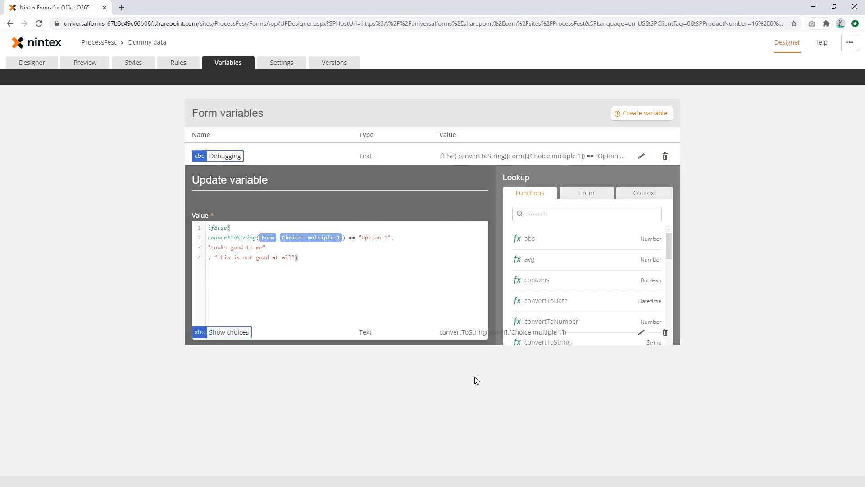
Replace the formula in the Show group rule's If condition with the Debugging form variable and save the rule
click(176, 63)
click(232, 173)
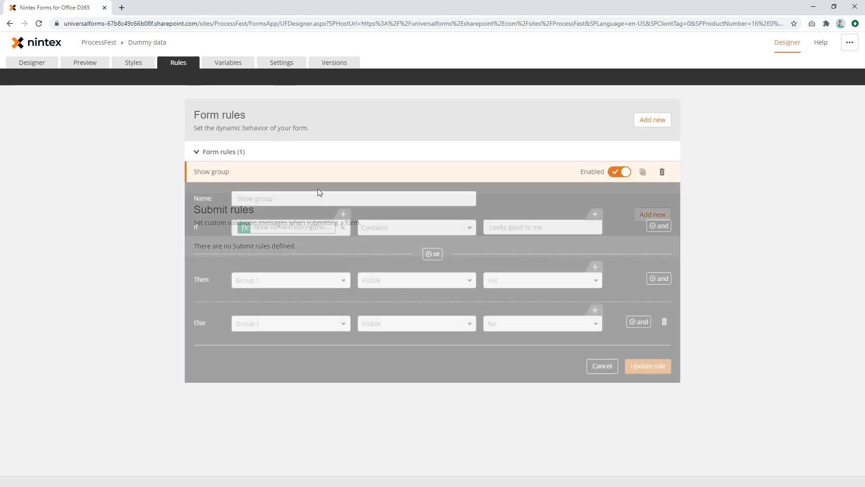
click(339, 226)
click(333, 215)
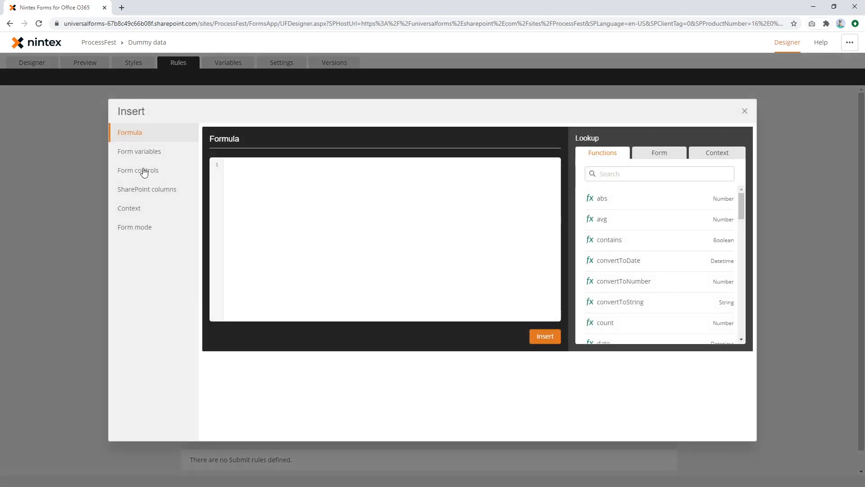
click(142, 156)
click(243, 179)
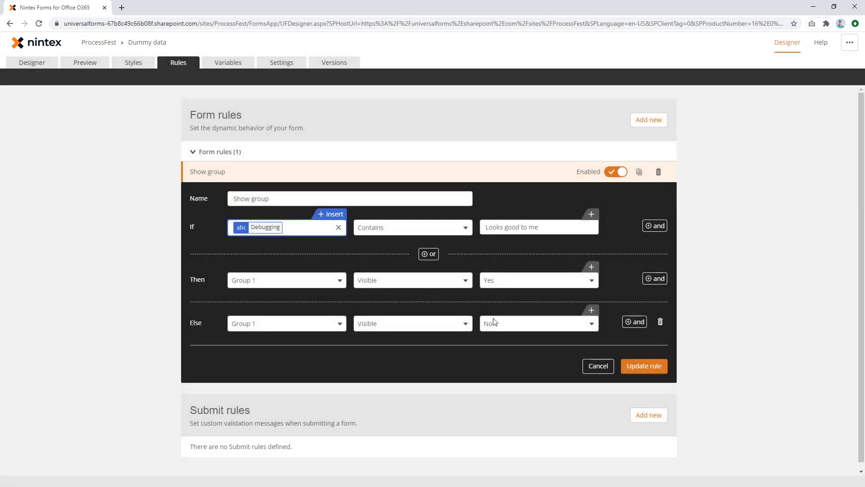
click(644, 368)
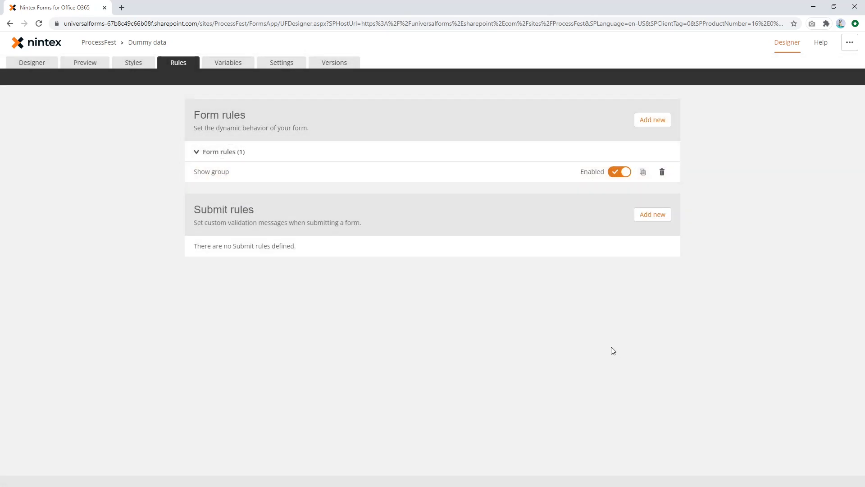
Preview the form and select Option 1 to check the Debugging text and the group's visibility
click(84, 62)
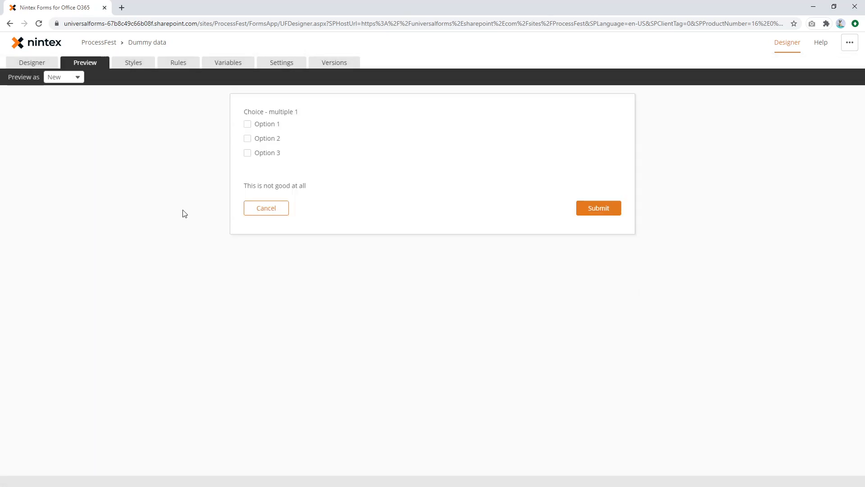
click(256, 126)
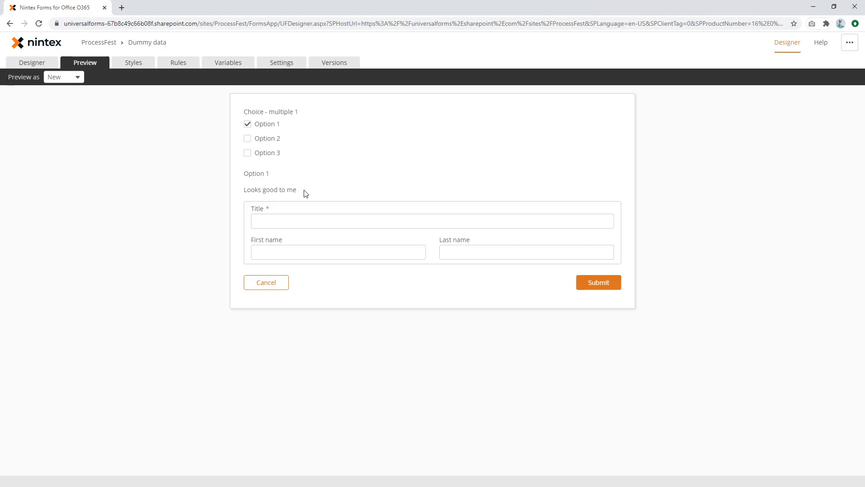
drag(246, 189, 305, 194)
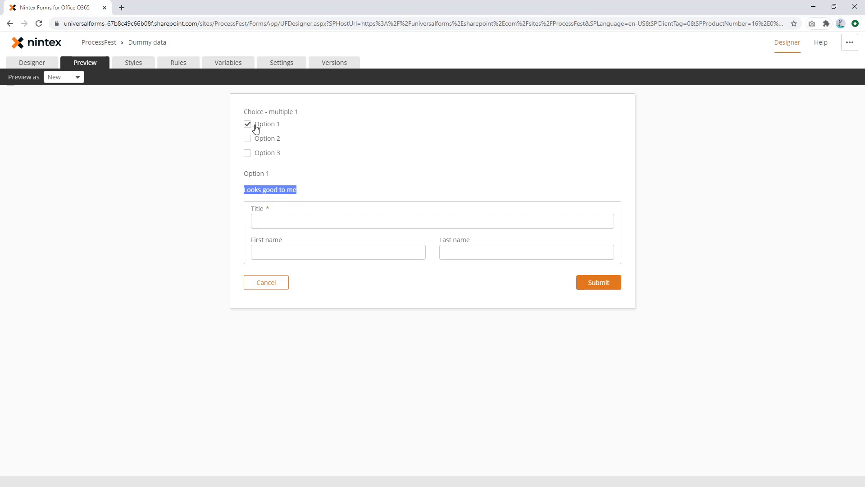
Review the form variables list and reopen the Show group rule to examine its Debugging condition
click(239, 63)
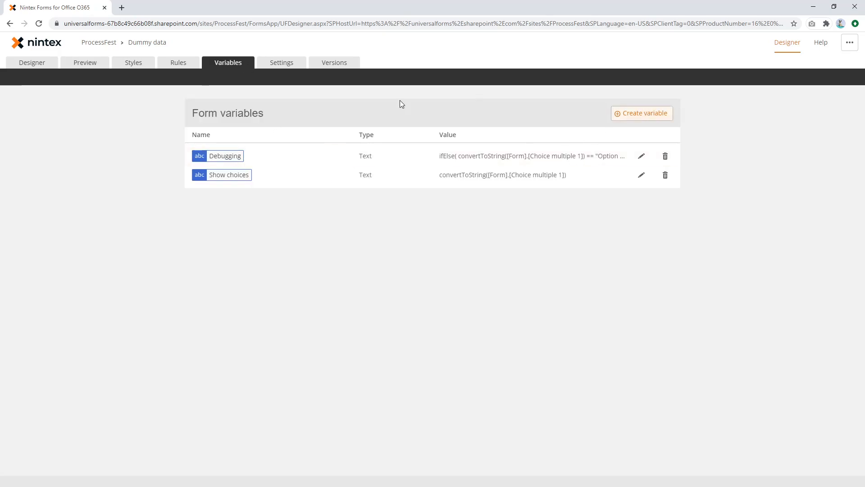
click(179, 63)
click(467, 188)
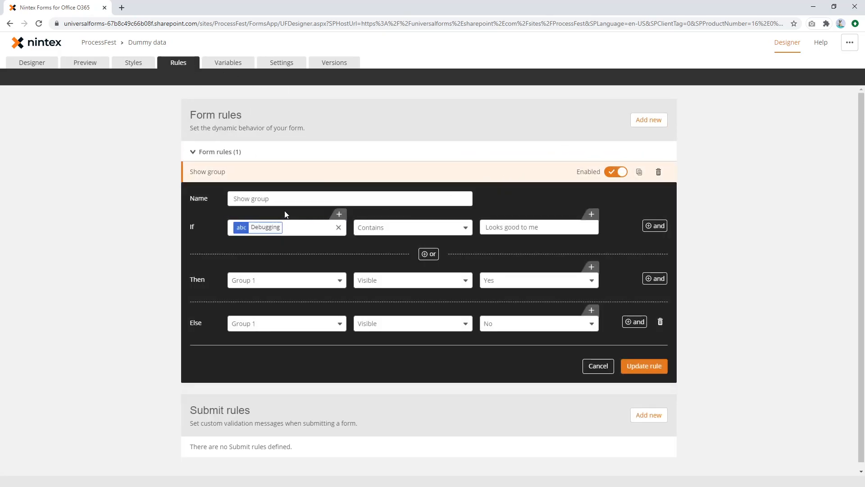